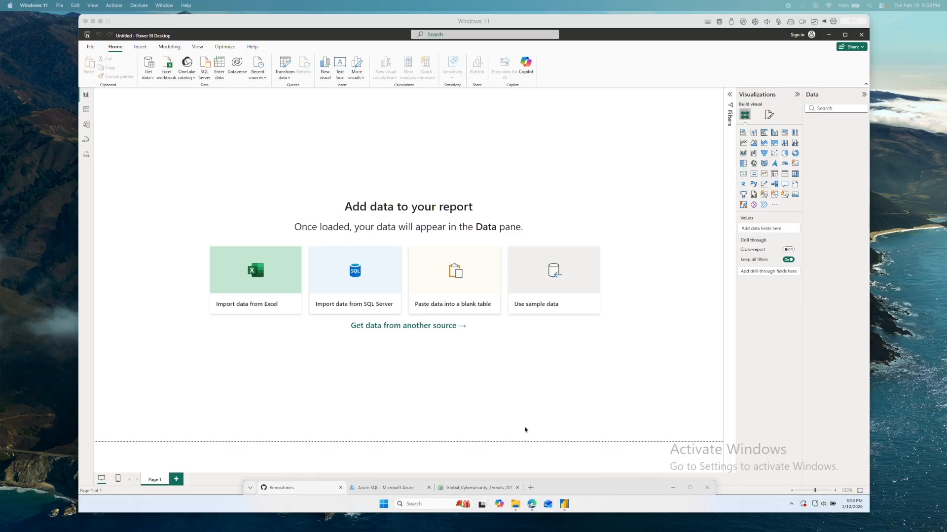
- Switch to the browser and view the GitHub list of own repositories and the Azure SQL overview page
left_click(547, 485)
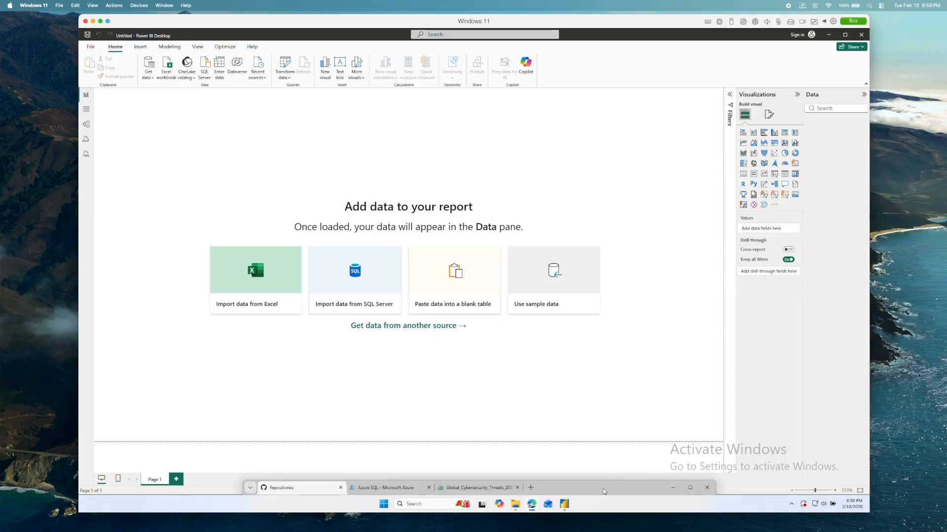
left_click_drag(602, 489, 538, 108)
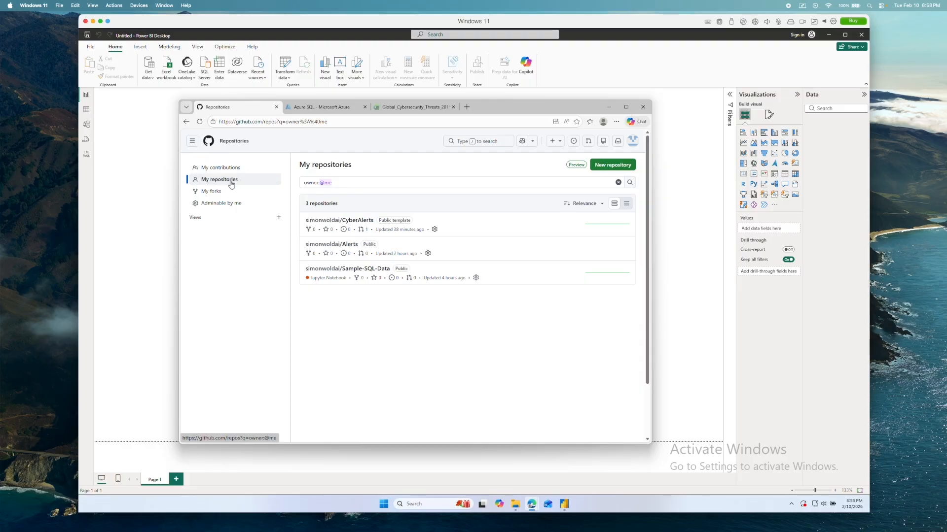
left_click(326, 110)
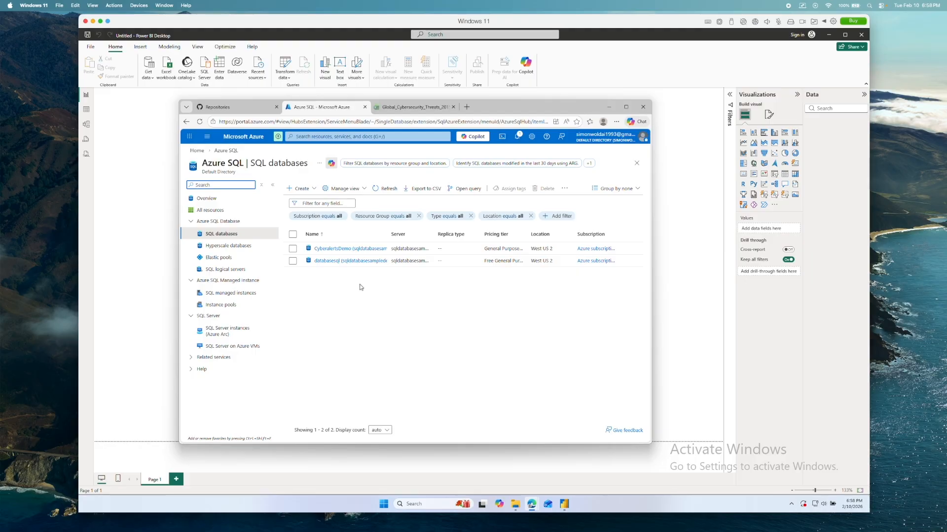
left_click(226, 199)
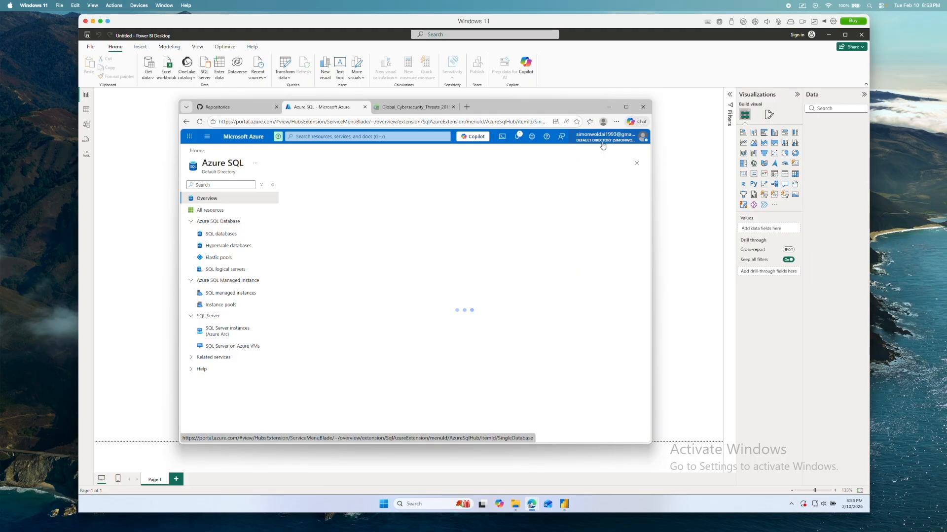
mouse_move(603, 145)
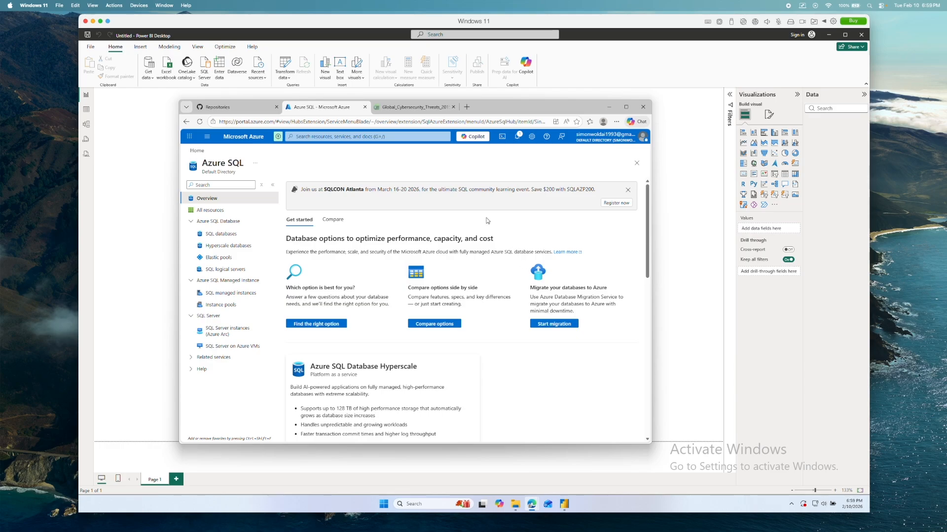
- View the navigation options on the GitHub repositories page and the list of SQL databases in Azure SQL
left_click(249, 113)
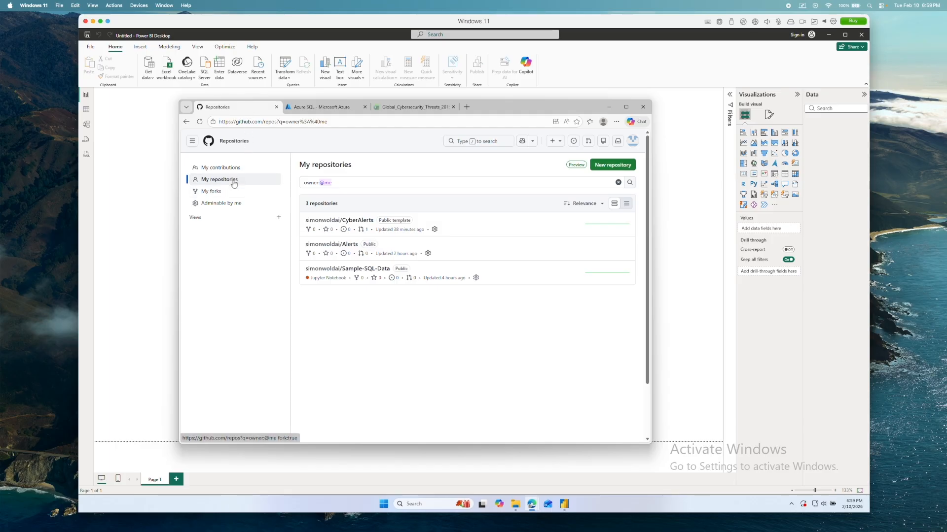
left_click(193, 141)
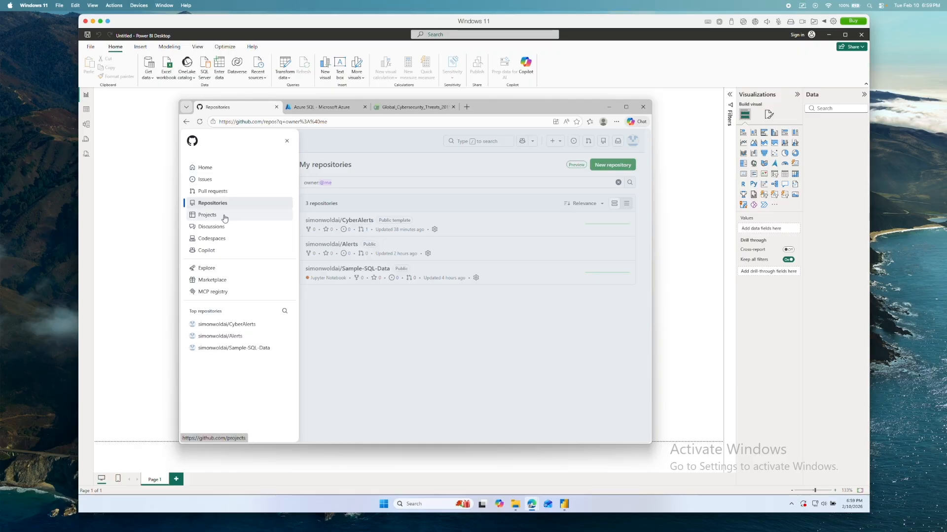
left_click(321, 108)
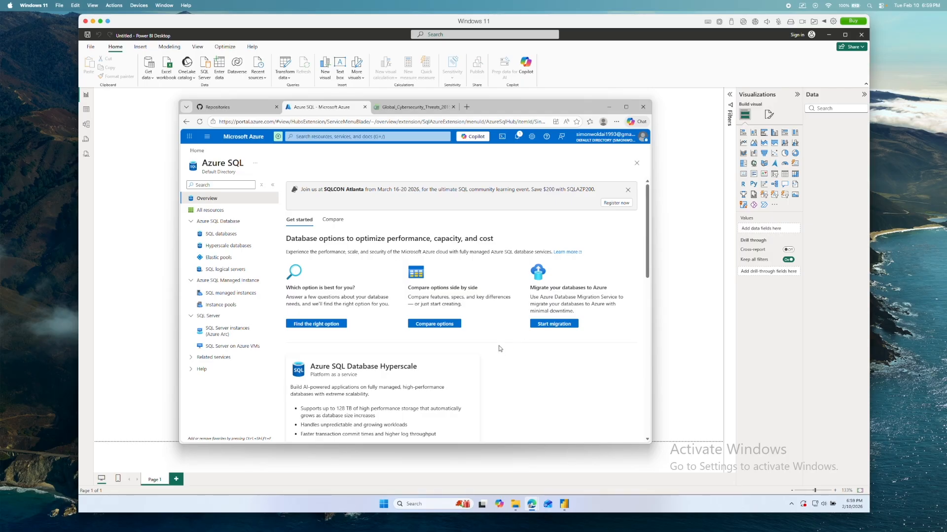
left_click(249, 238)
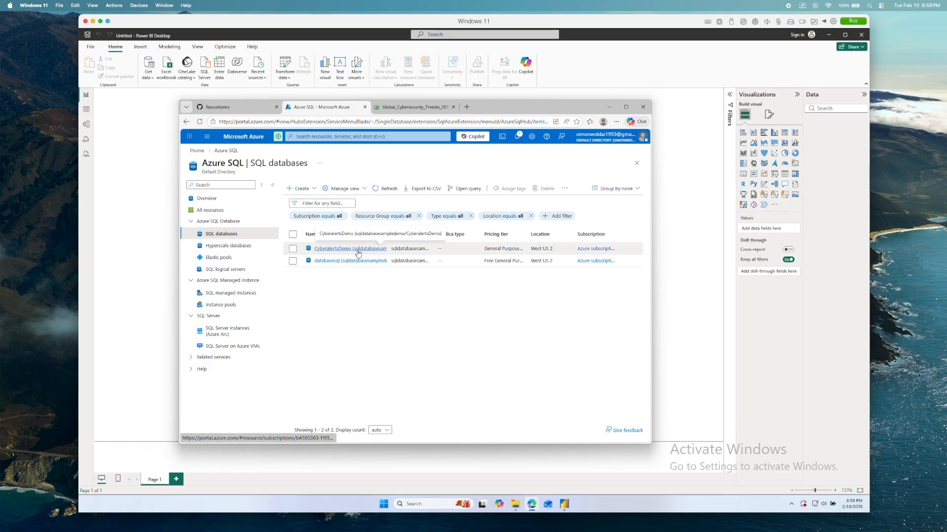
- Examine the data rows of the Global_Cybersecurity_Threats_2015-2024 workbook in the online Excel viewer
left_click_drag(433, 116, 437, 177)
left_click(419, 170)
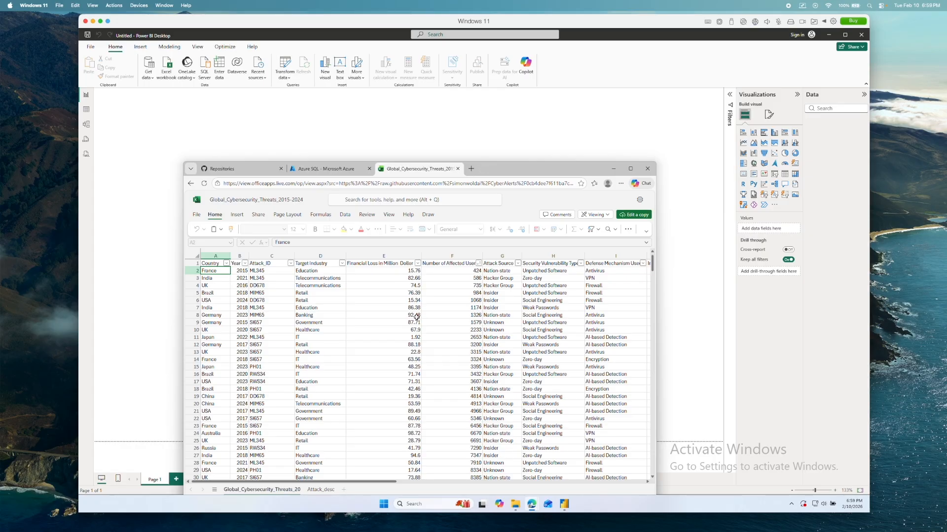
scroll(417, 317, "down", 10)
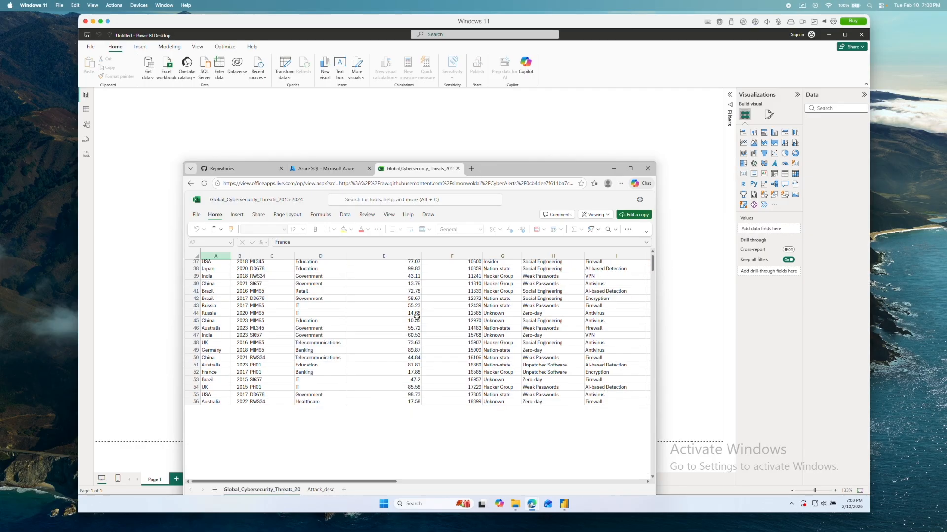
scroll(416, 317, "up", 10)
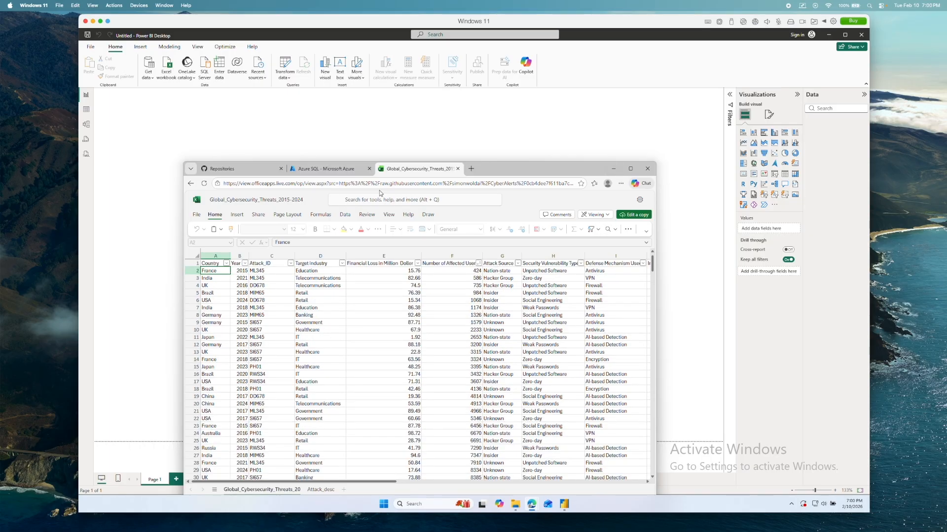
- Open the CyberAlerts repository on GitHub and download its contents as a ZIP
key("ctrl+shift+Tab")
left_click(260, 174)
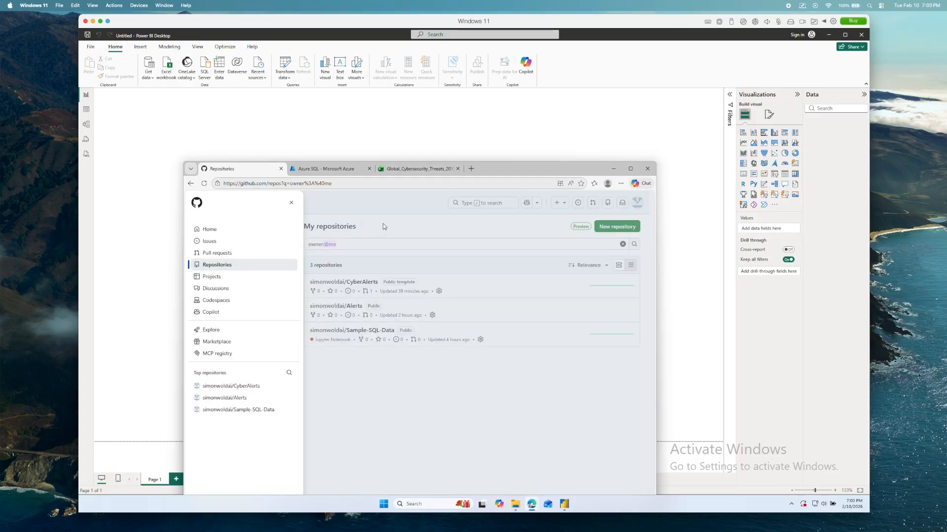
left_click(351, 205)
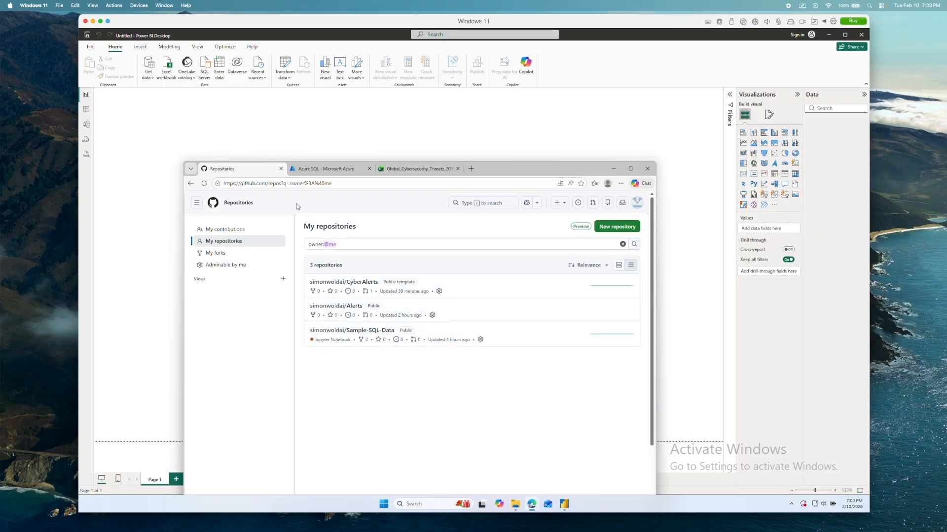
left_click(348, 283)
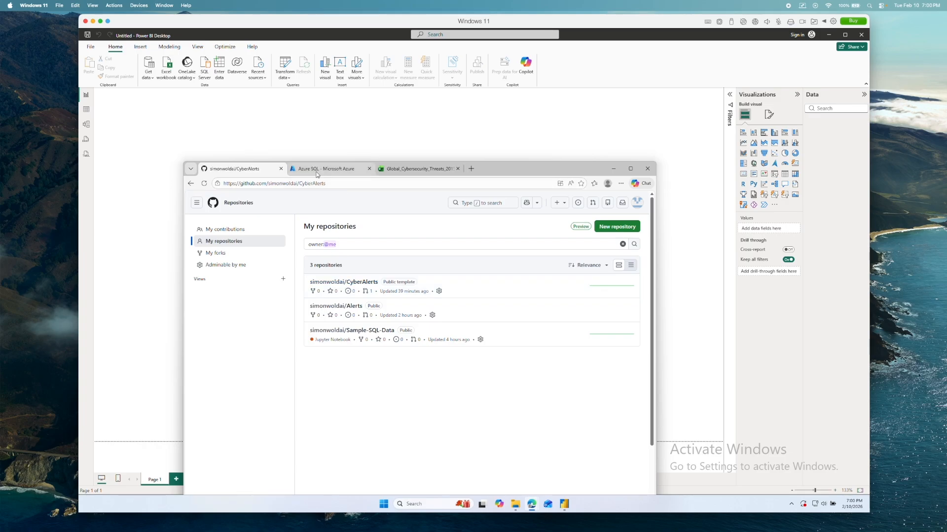
mouse_move(317, 174)
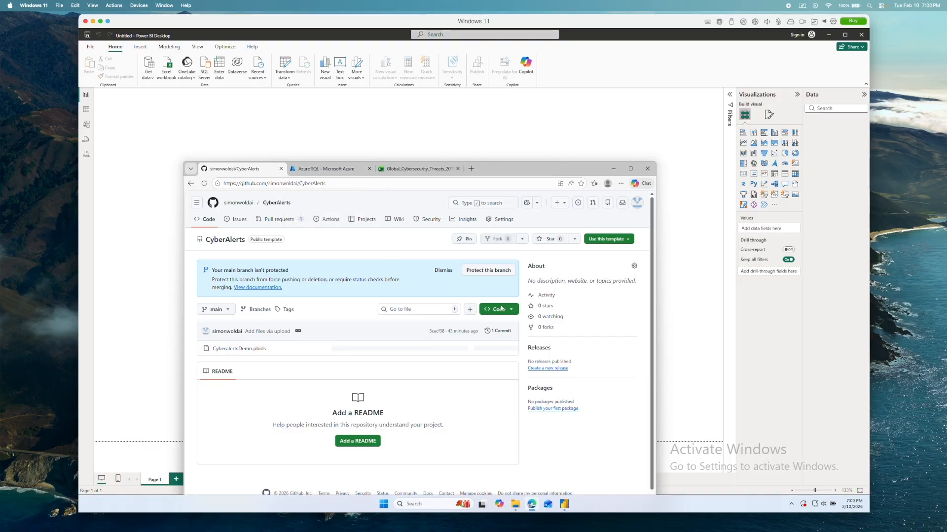
left_click(509, 311)
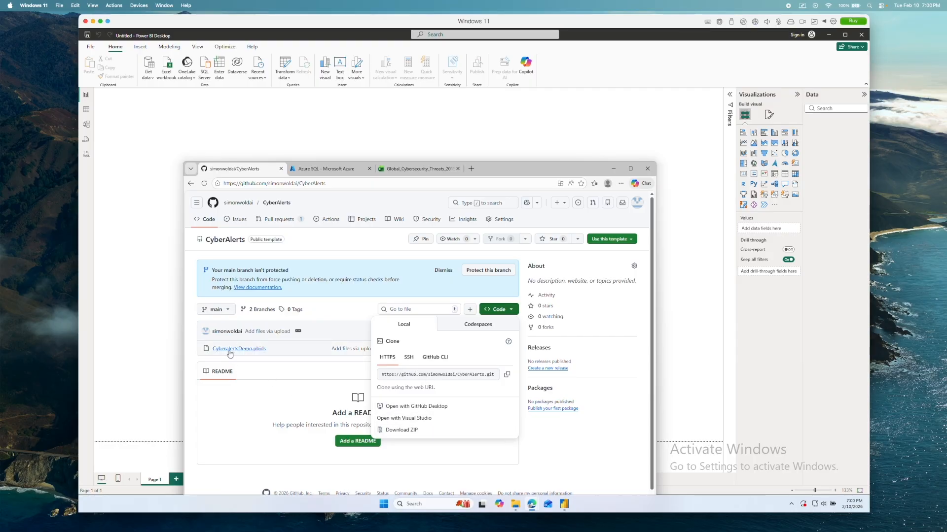
left_click(433, 432)
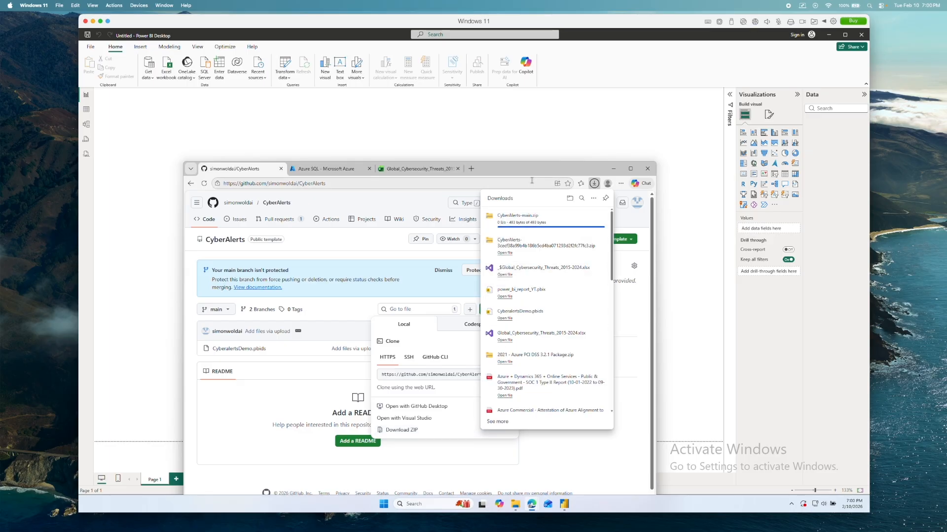
- Minimize the browser and look through the Downloads folder in File Explorer for the Global_Cybersecurity_Threats_2015-2024 workbooks
left_click_drag(532, 178, 530, 217)
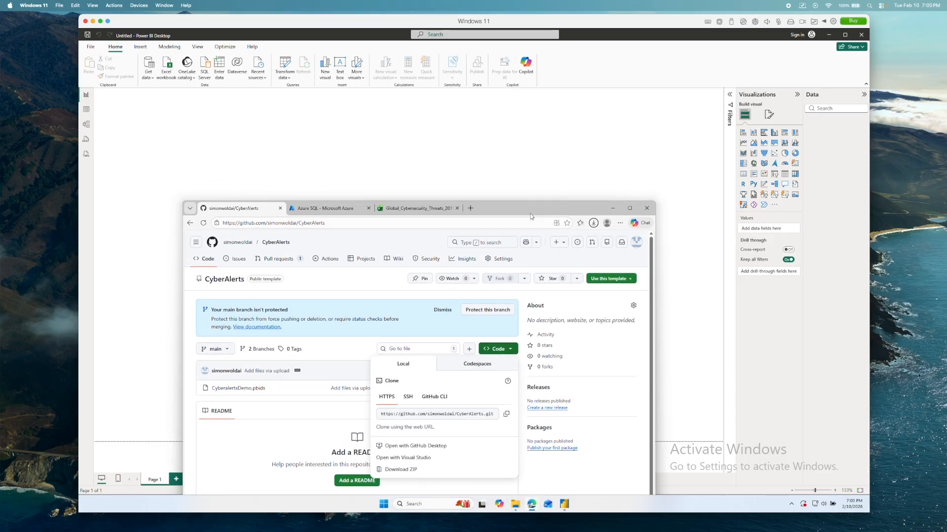
left_click(603, 214)
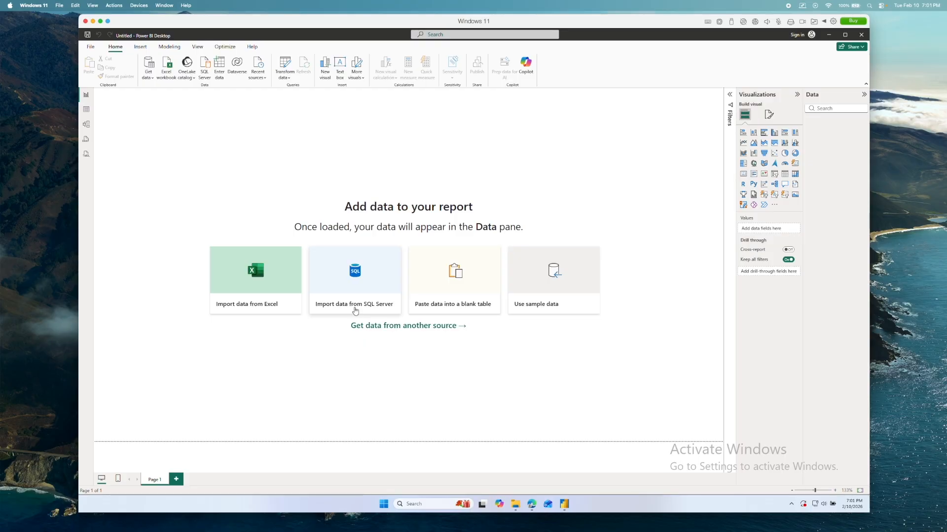
mouse_move(517, 514)
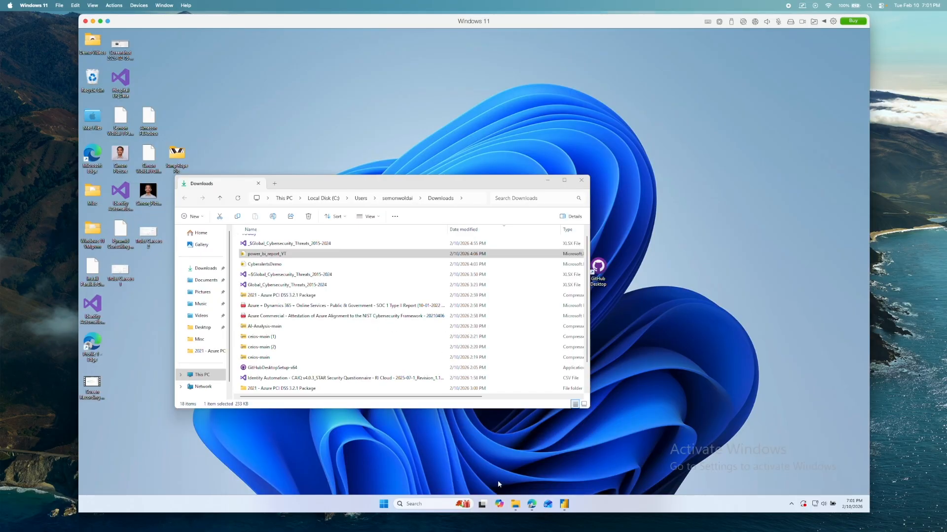
left_click(498, 481)
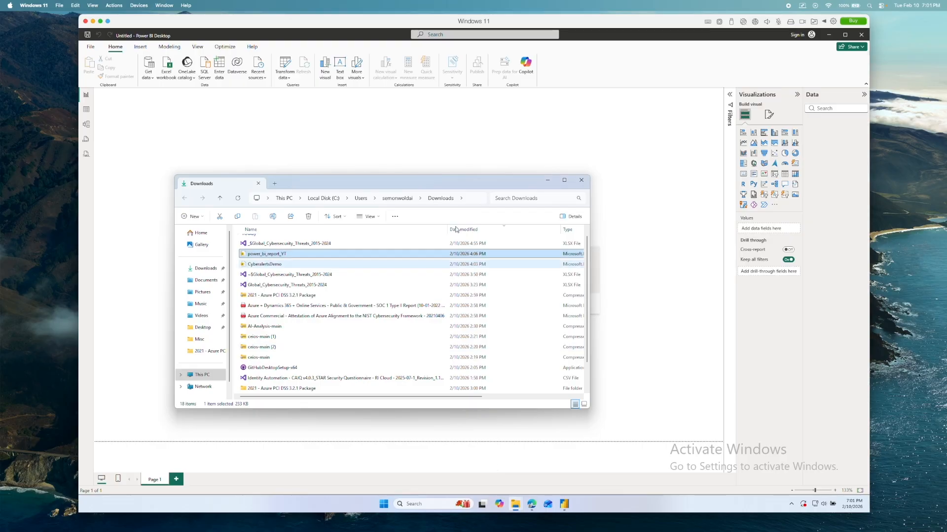
left_click_drag(435, 183, 441, 289)
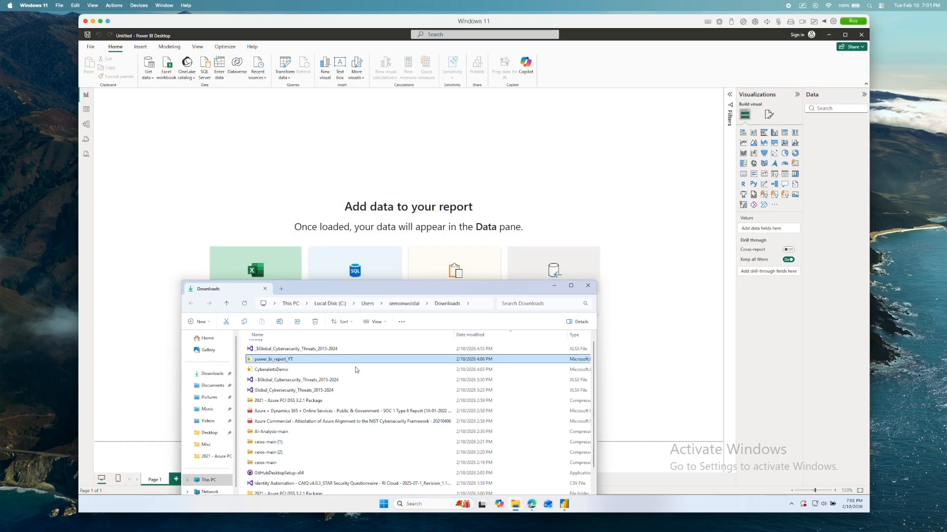
scroll(344, 388, "down", 1)
left_click(363, 350)
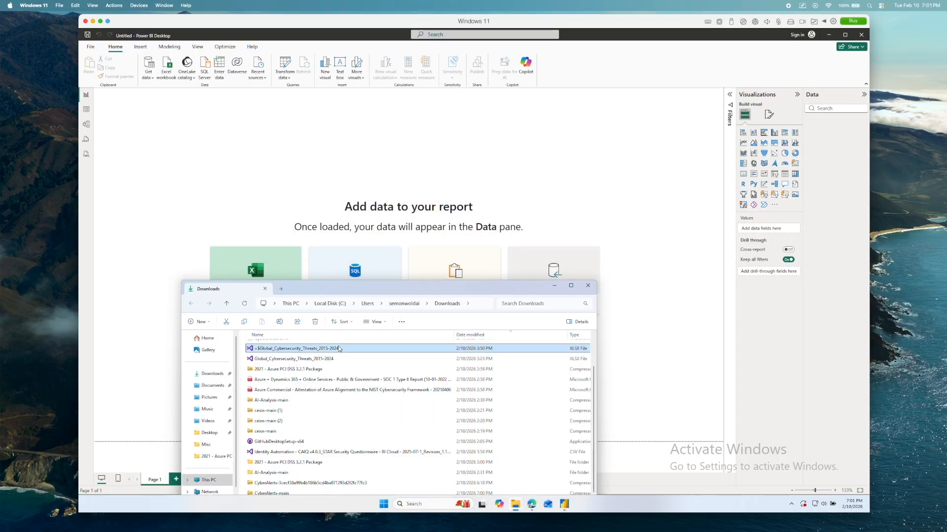
scroll(365, 355, "up", 1)
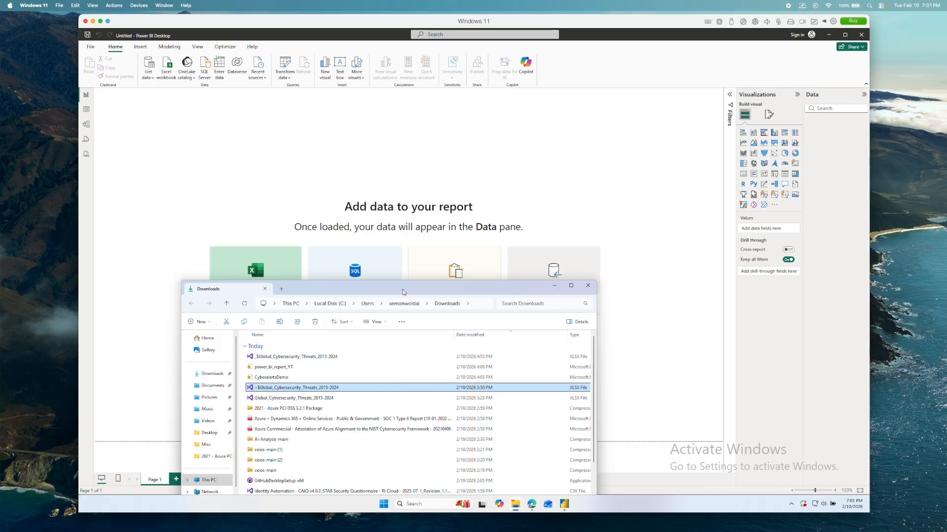
left_click_drag(402, 291, 413, 330)
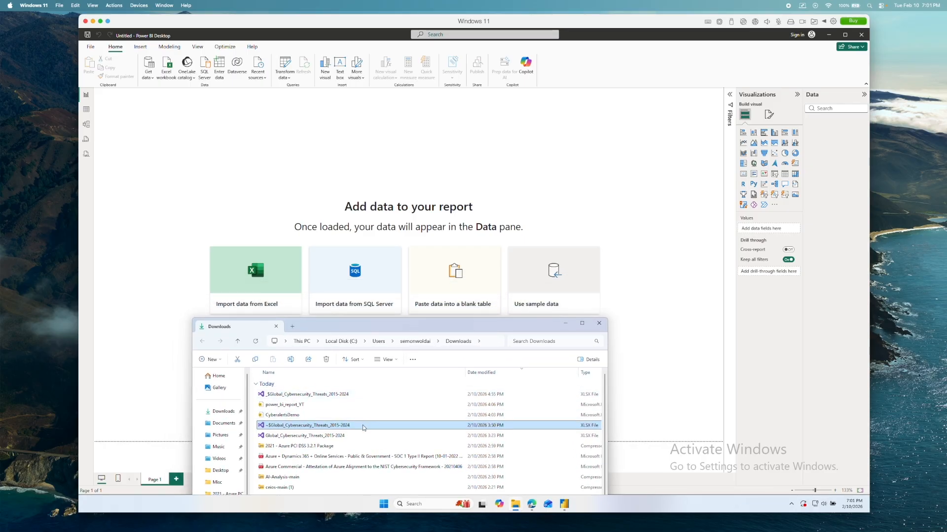
- Return to Power BI Desktop and try to import the Excel file _$Global_Cybersecurity_Threats_2015-2024 from Downloads
left_click(268, 310)
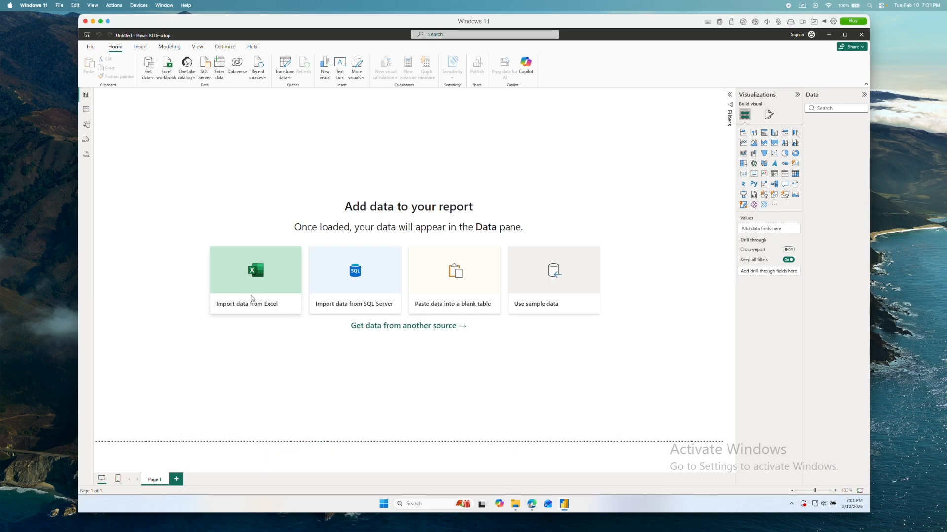
left_click(251, 296)
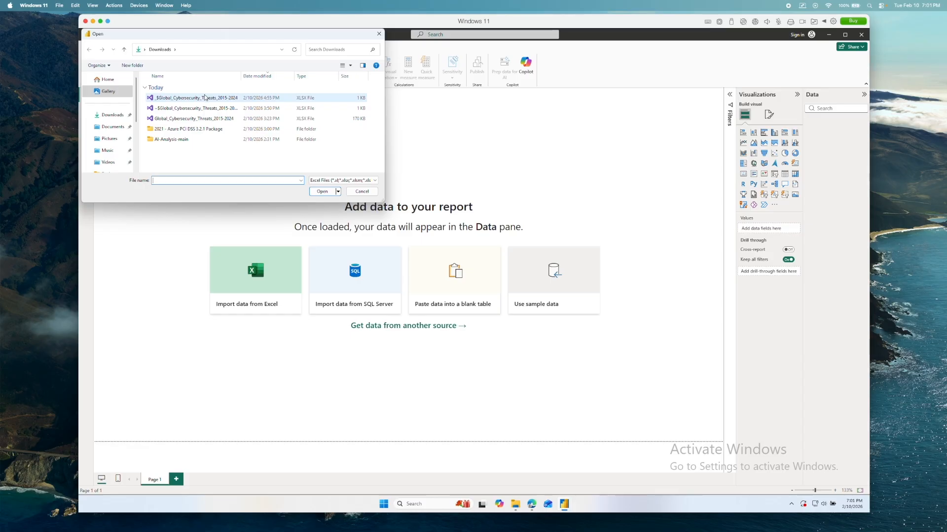
left_click(321, 192)
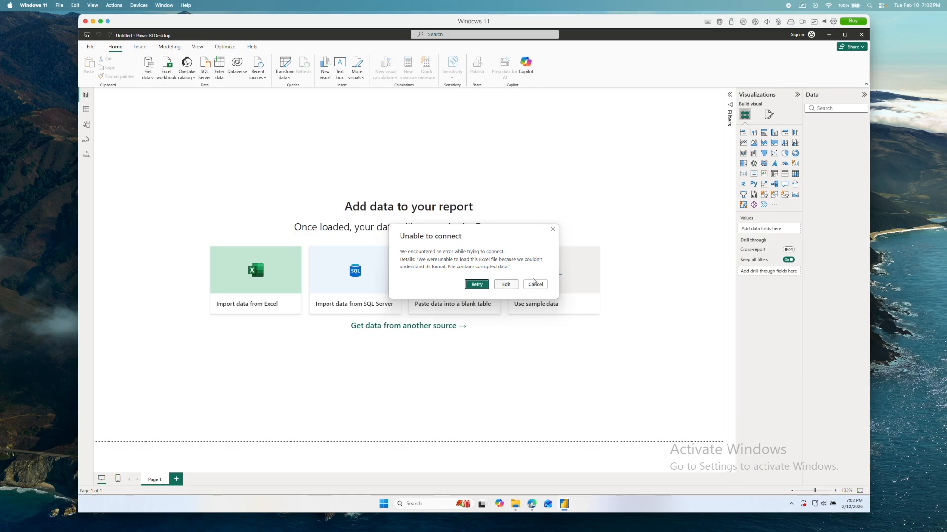
left_click(552, 230)
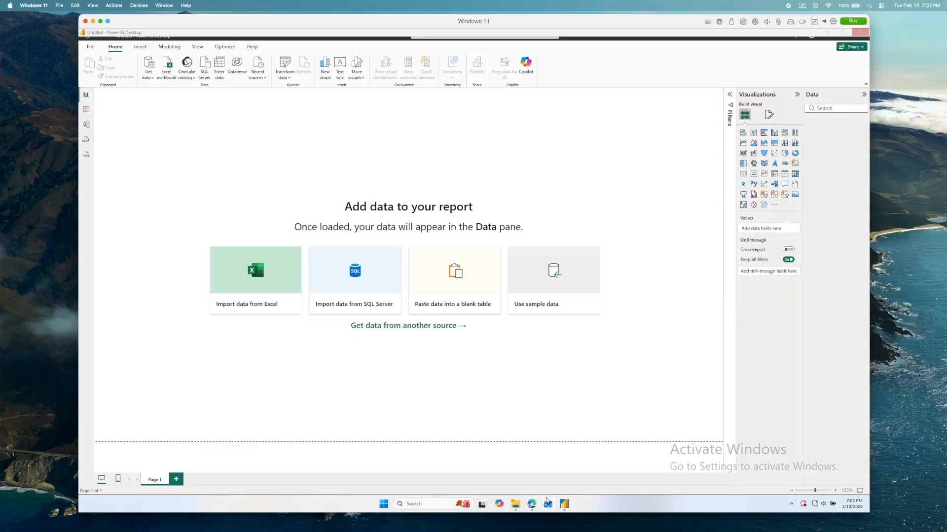
- Close the extra window of the untitled report, the empty Power Query Editor, to leave only the blank report open
mouse_move(563, 506)
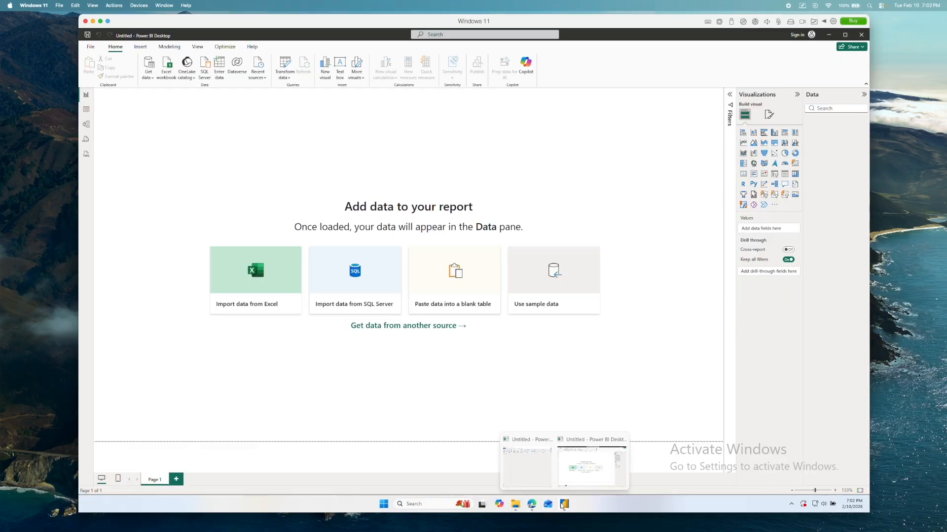
left_click(546, 441)
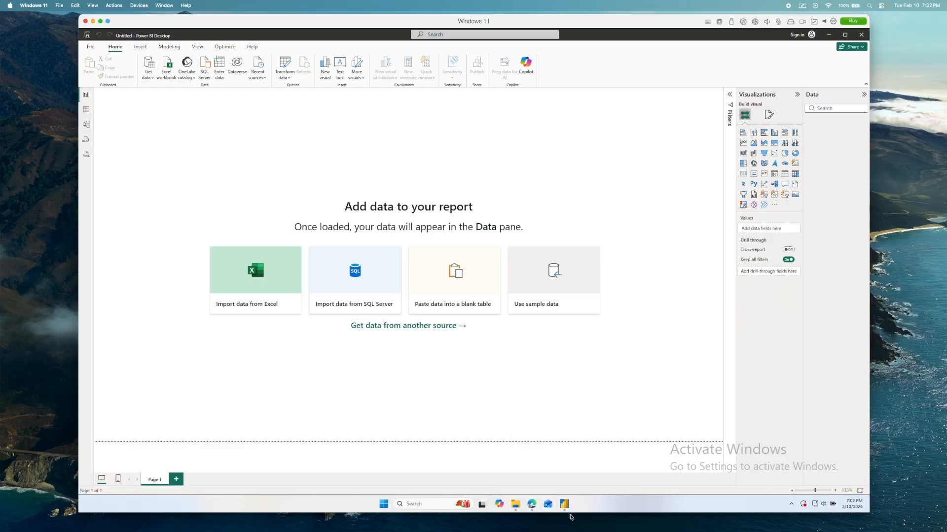
mouse_move(564, 505)
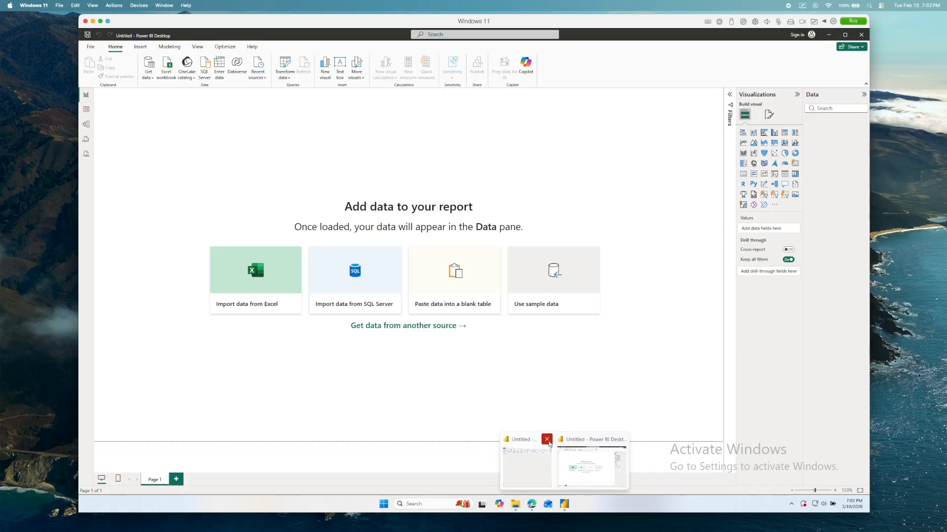
left_click(546, 440)
mouse_move(567, 509)
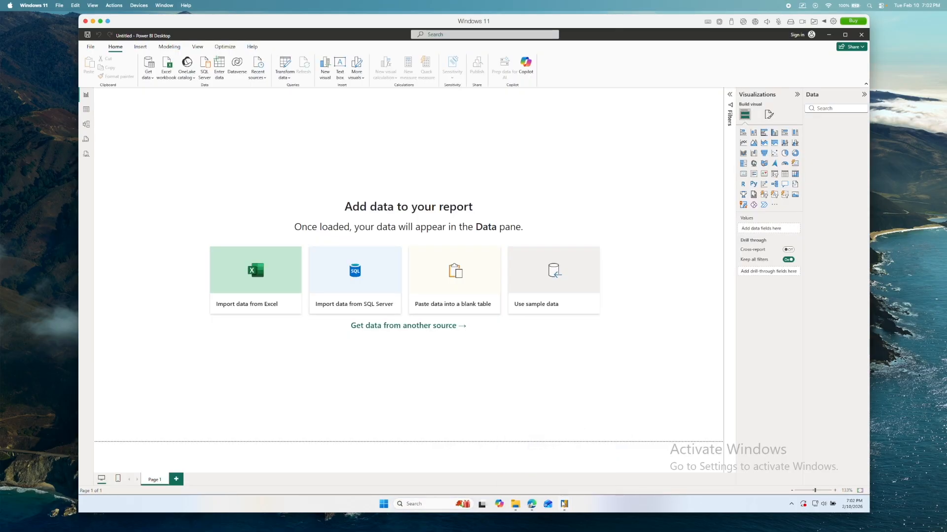
left_click(527, 456)
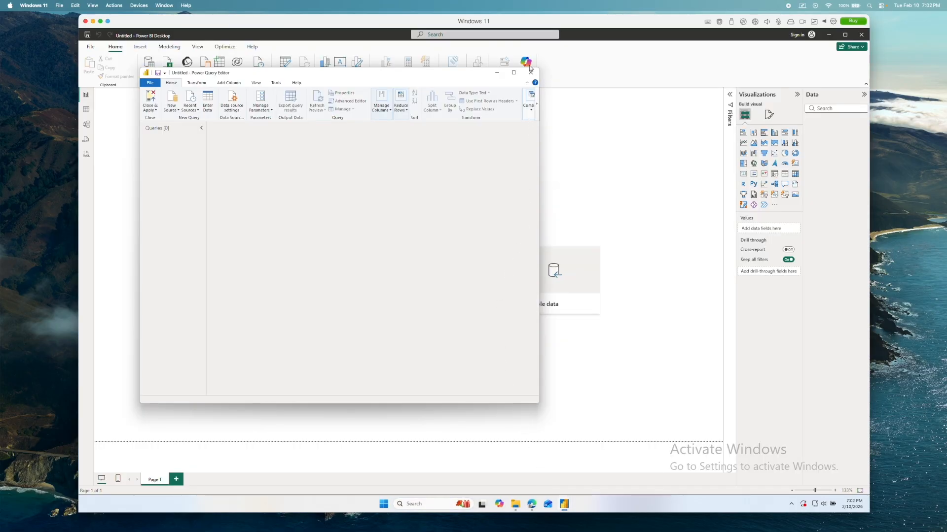
left_click(529, 73)
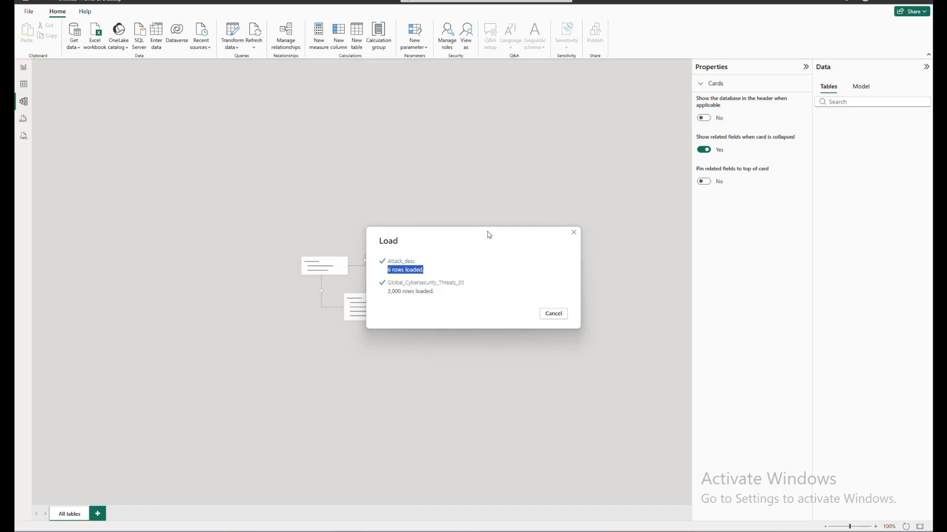
- Close the Desktop folder window and move the Attack_desc table farther from Global_Cybersecurity_Threats_20 in the model diagram
key("alt+Tab")
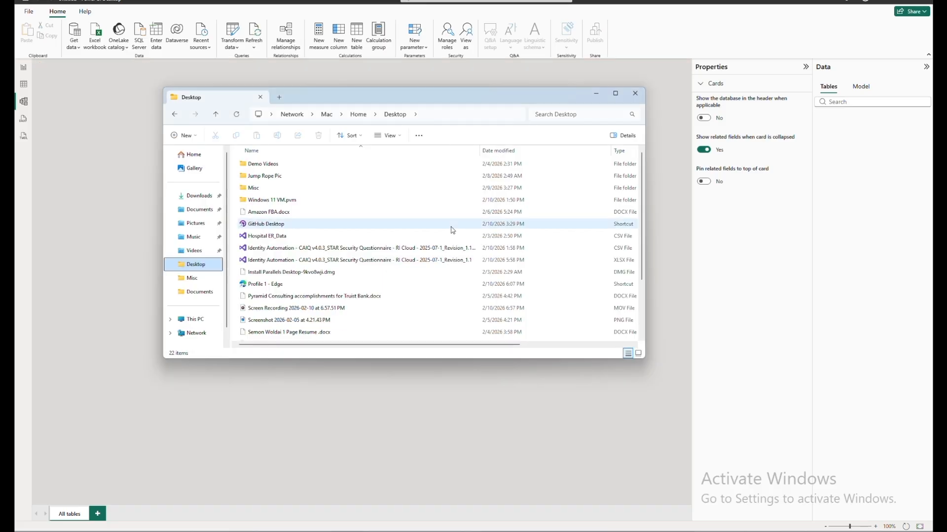
left_click(634, 93)
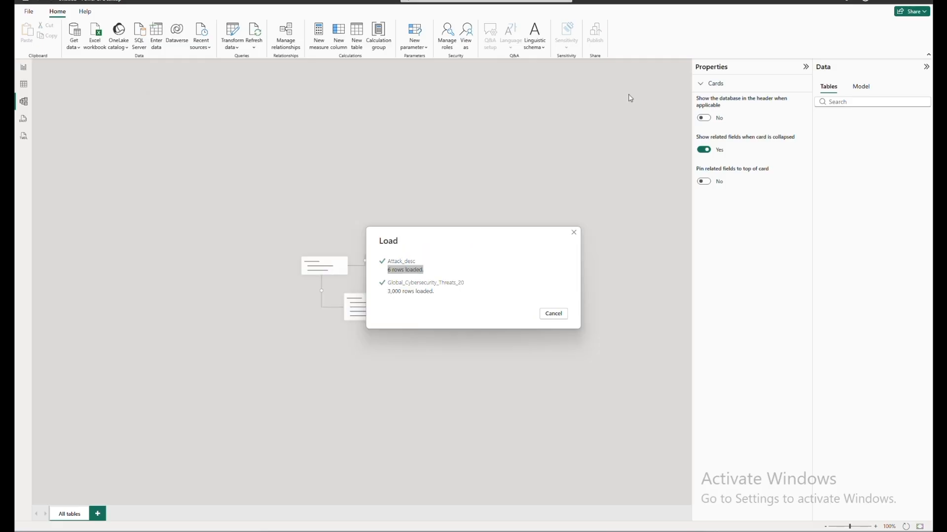
double_click(196, 151)
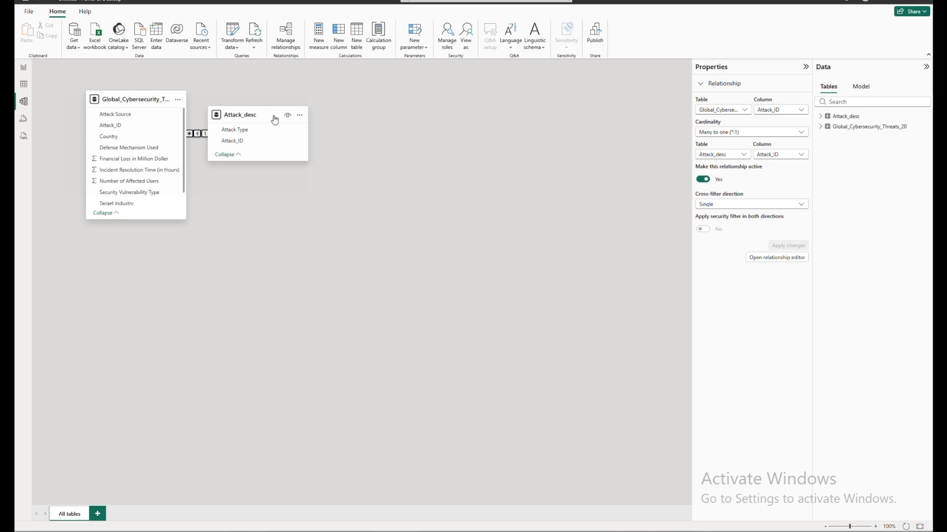
left_click_drag(273, 118, 352, 127)
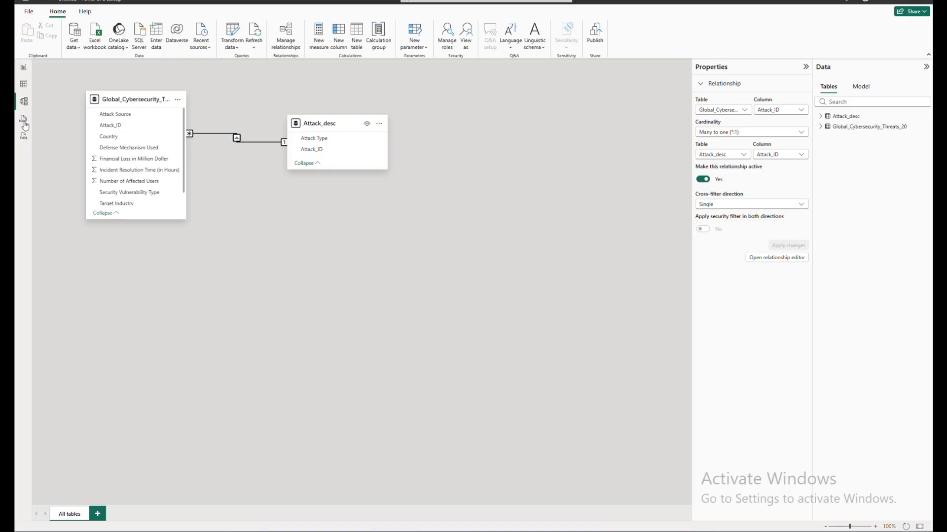
- Examine the rows of the Global_Cybersecurity_Threats_20 table in Table view, including the filter options of its Defense Mechanism Used column
left_click(26, 89)
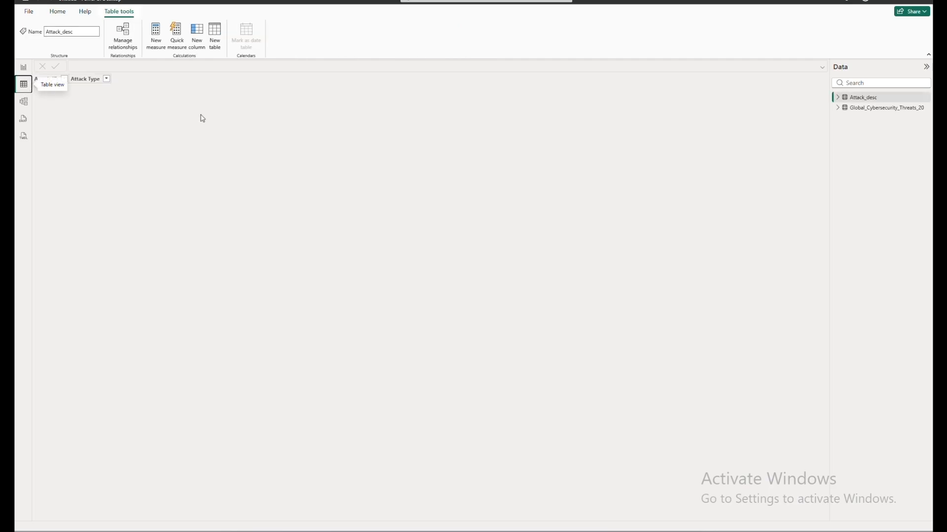
left_click(838, 109)
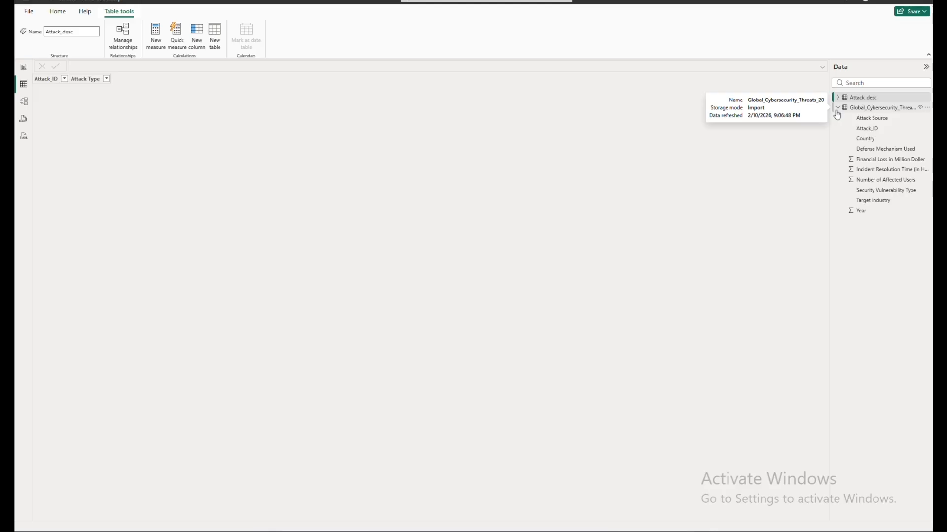
left_click(892, 110)
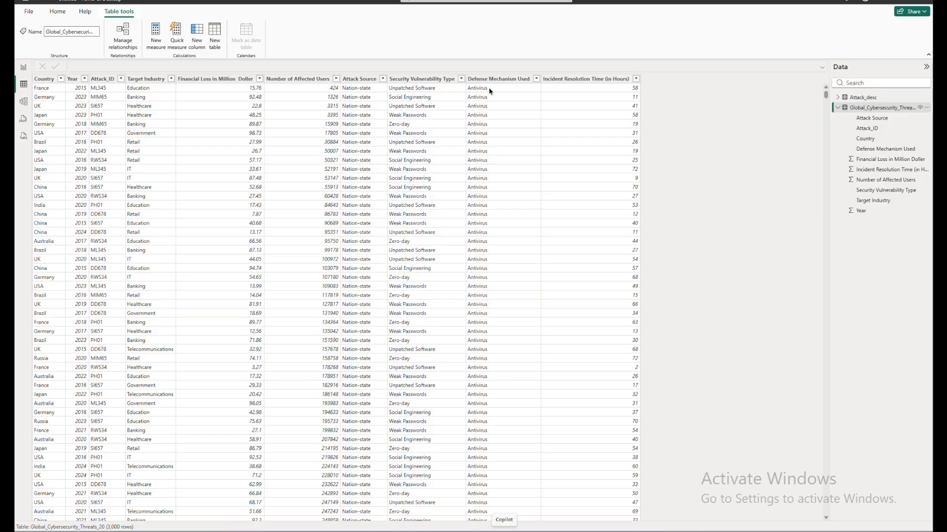
left_click(532, 80)
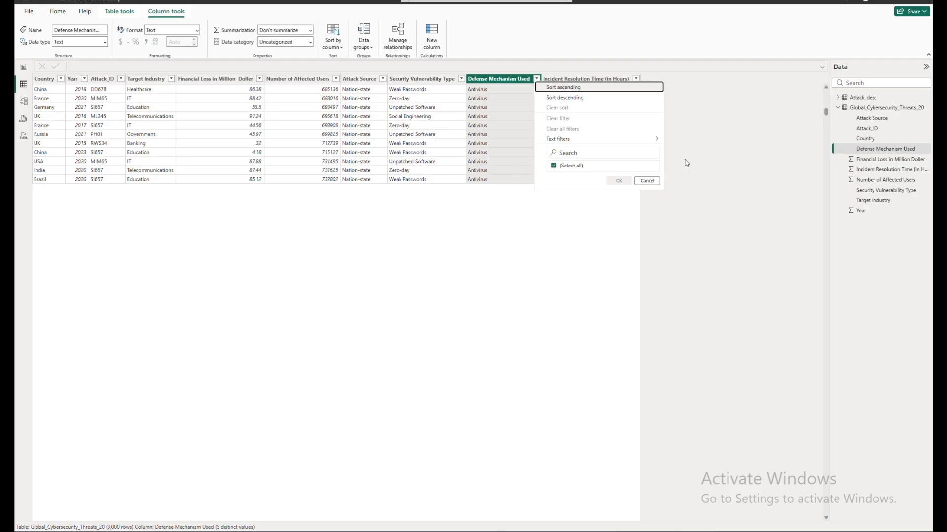
left_click(647, 181)
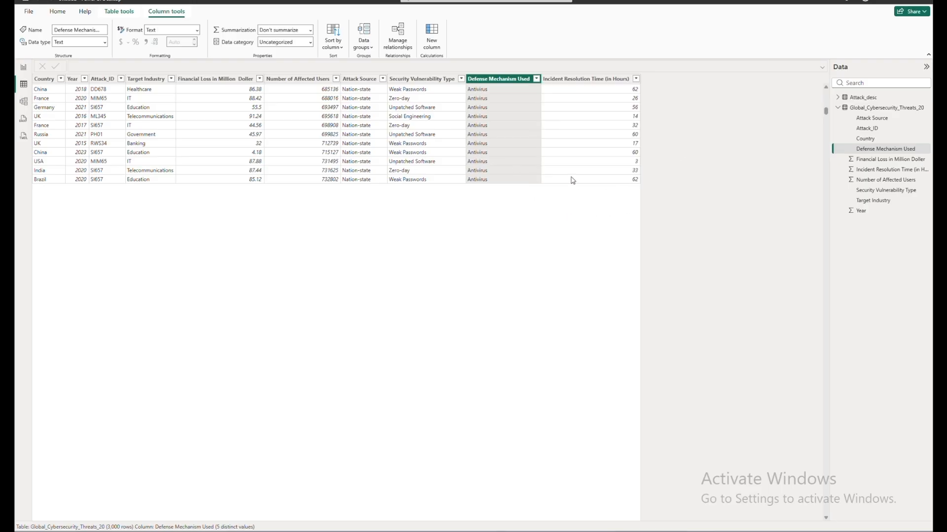
scroll(571, 177, "up", 15)
scroll(571, 180, "up", 1)
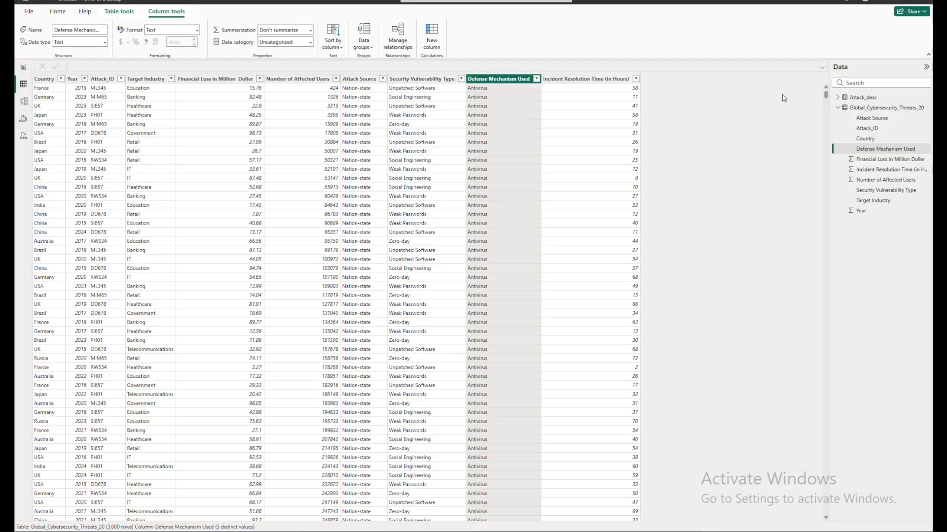
left_click(880, 112)
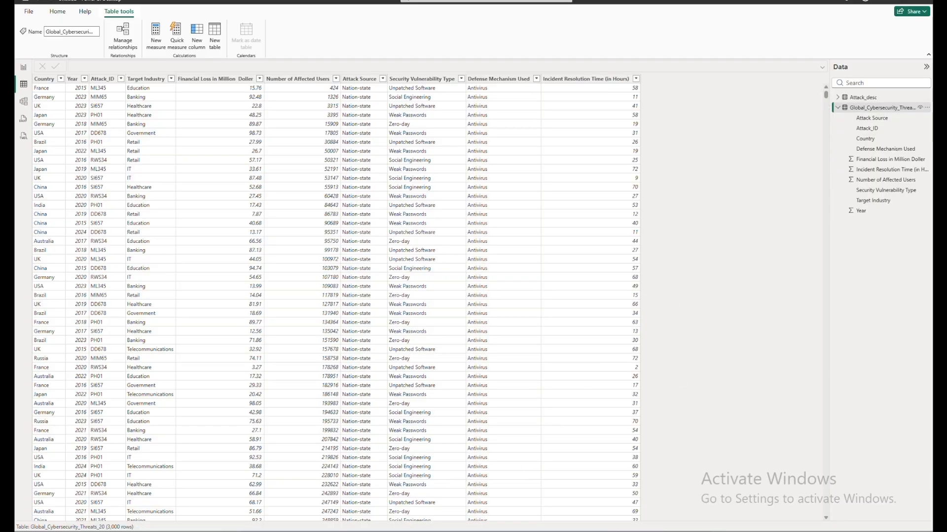
- Review the attack IDs and attack types in the Attack_desc table, and return to the report view
mouse_move(485, 531)
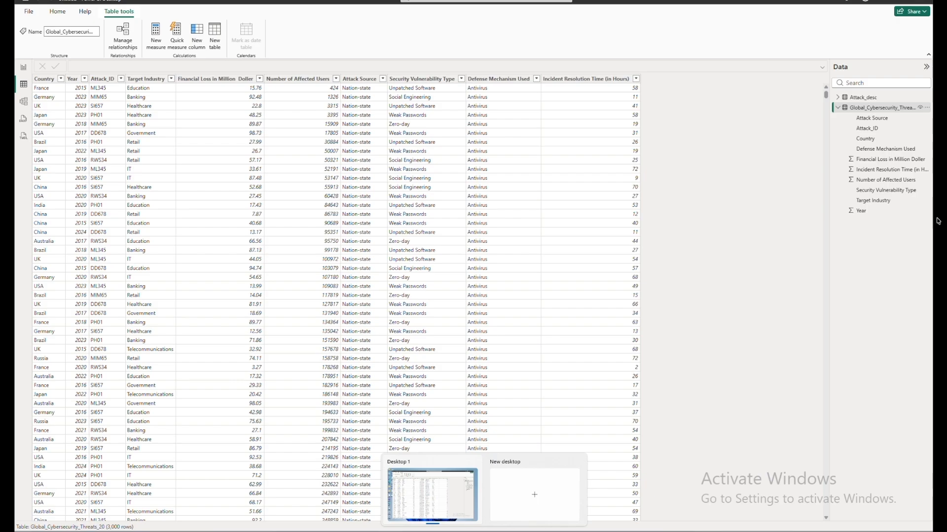
left_click(863, 100)
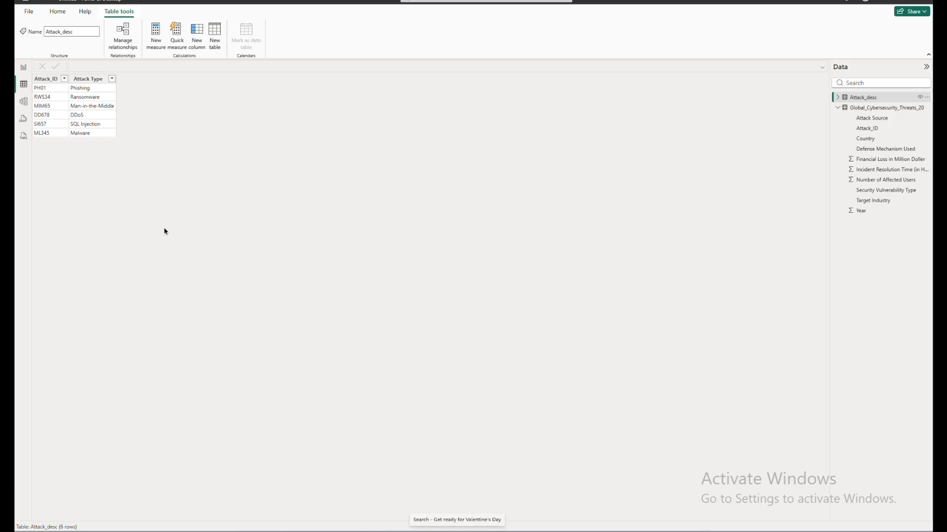
left_click(22, 72)
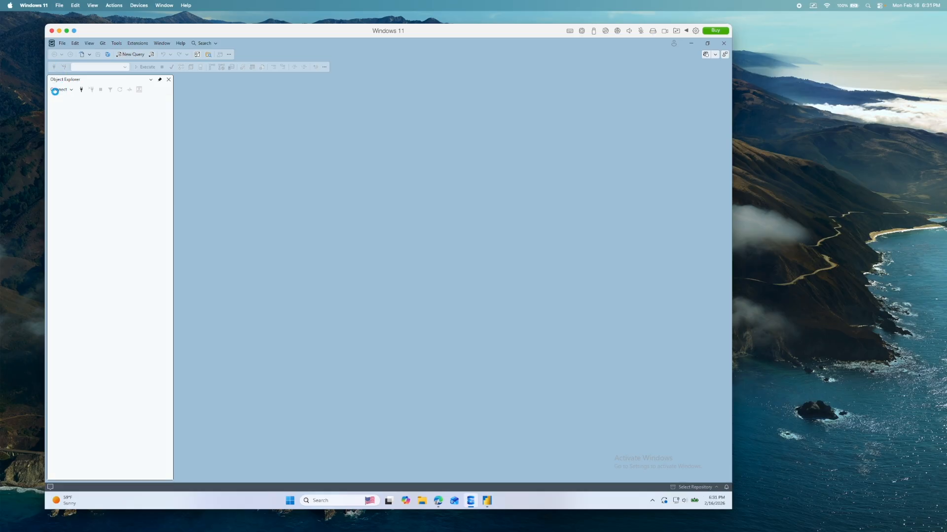
- In SQL Server Management Studio, connect to sqldatabasedemoalerts.database.windows.net with SQL Server Authentication and expand its Databases folder
left_click(71, 89)
left_click(77, 101)
left_click(732, 510)
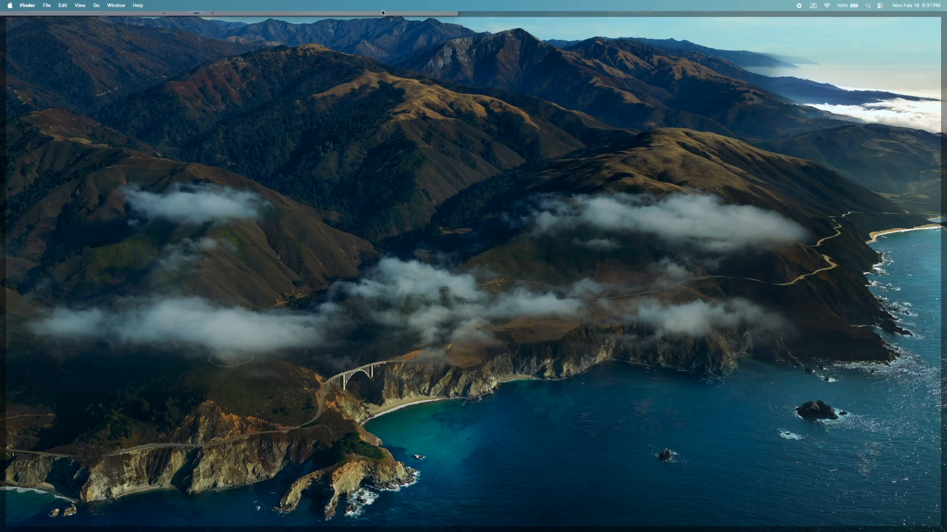
left_click(379, 14)
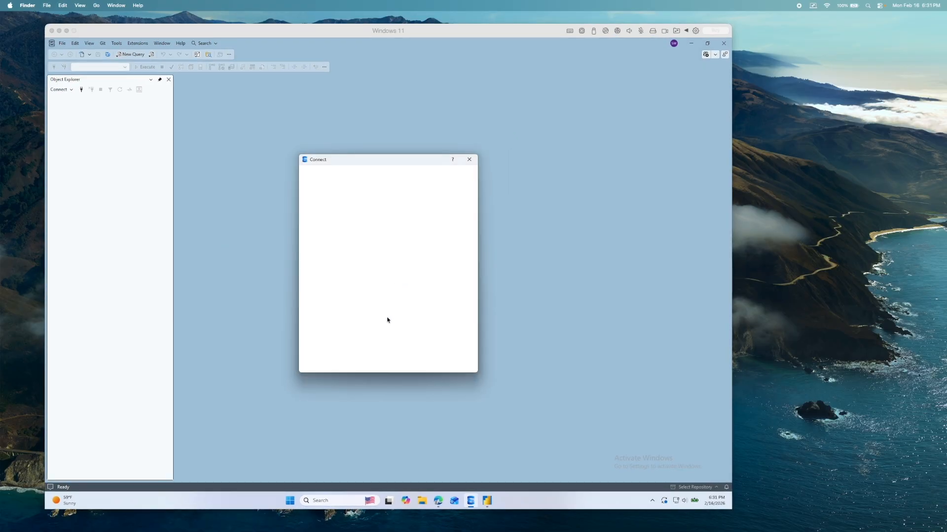
left_click(428, 367)
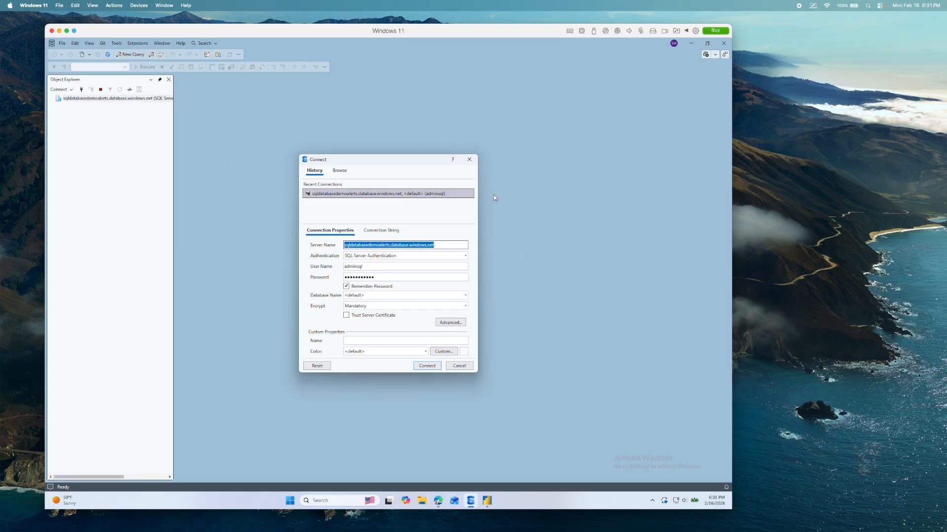
left_click(426, 366)
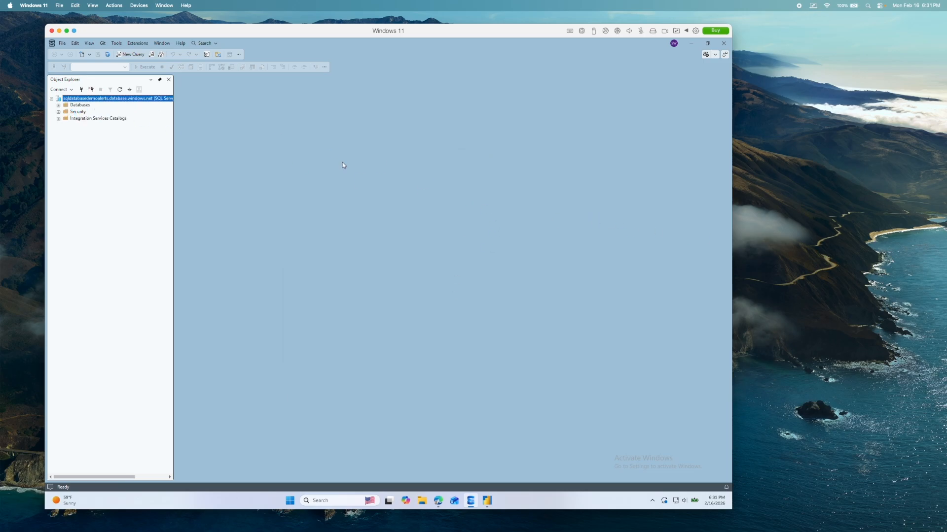
left_click(58, 105)
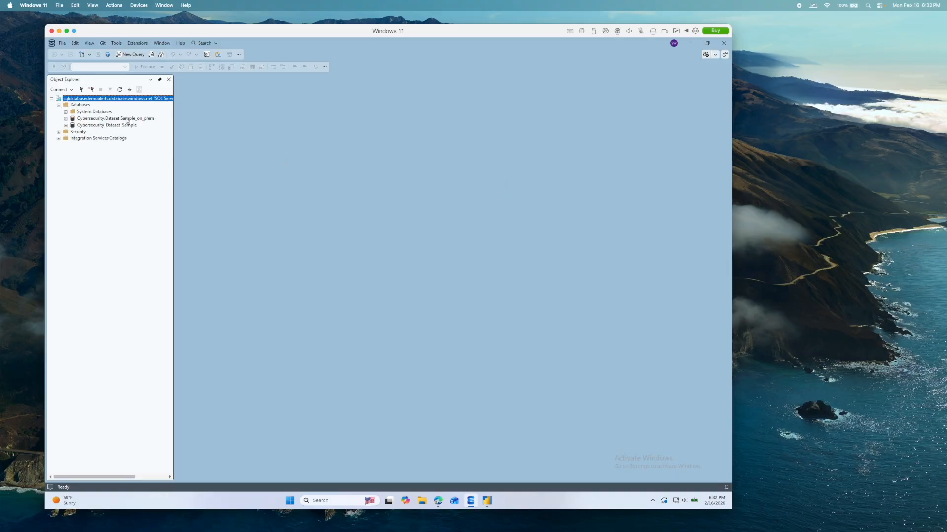
- Widen the Windows 11 virtual machine window, and reload the Azure Metrics page of Cybersecurity.Dataset.Sample_on_prem in the browser
left_click_drag(733, 299, 901, 299)
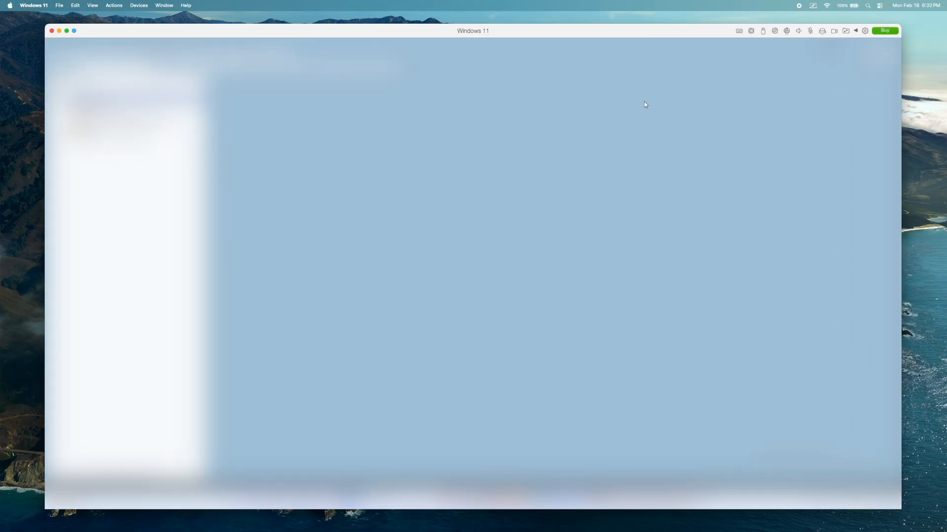
left_click_drag(611, 24, 613, 11)
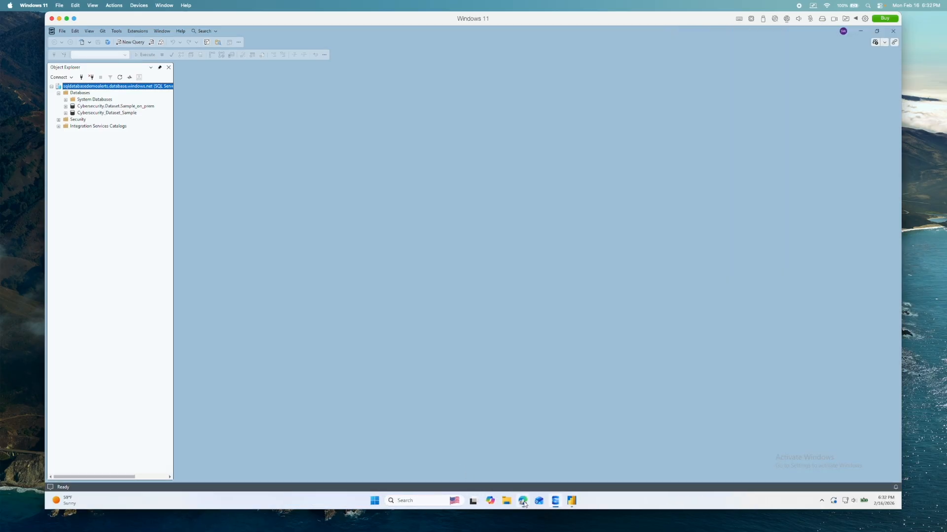
left_click(523, 501)
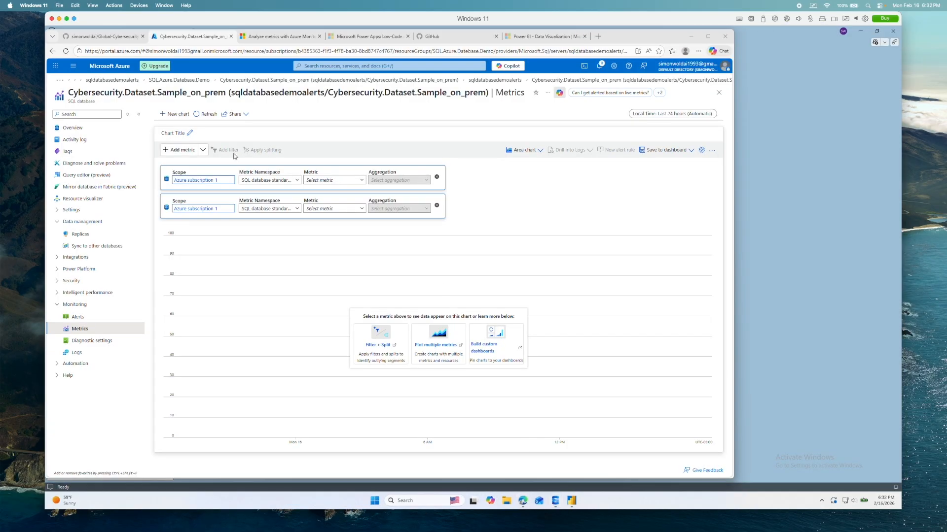
left_click(208, 114)
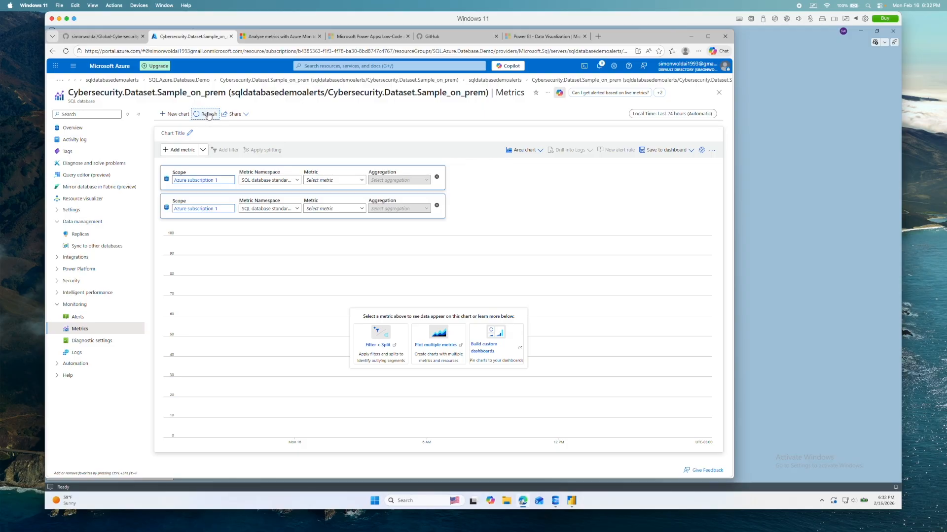
left_click(64, 52)
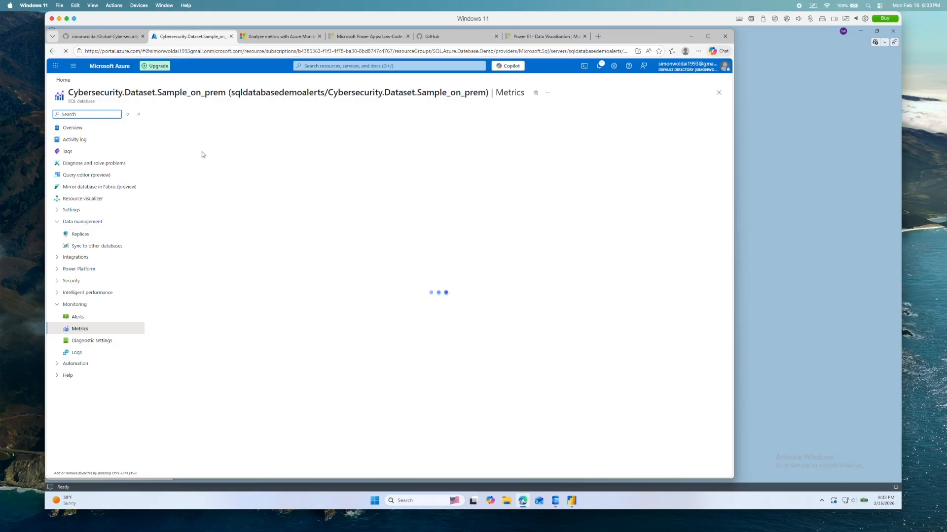
- Close the browser tabs for the Azure Monitor metrics article, Microsoft Power Apps and Power BI data visualization
left_click(320, 37)
left_click(319, 36)
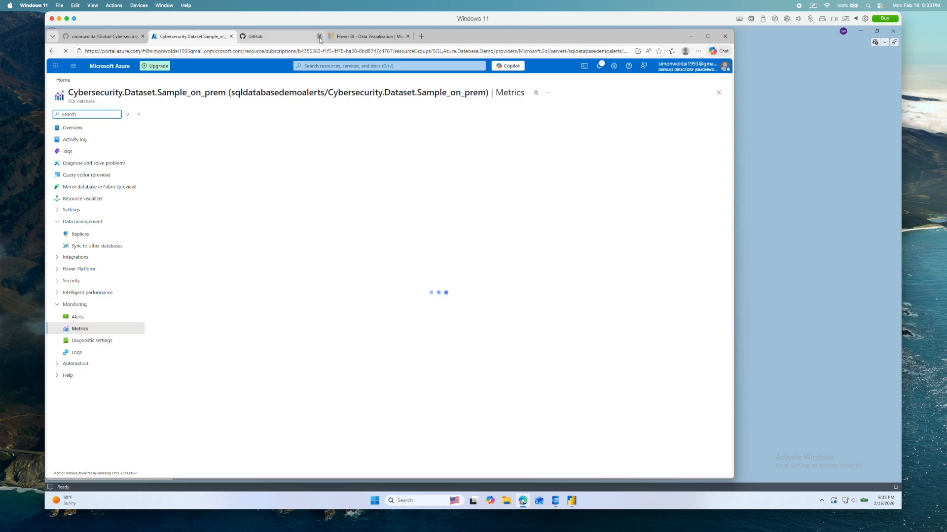
left_click(408, 36)
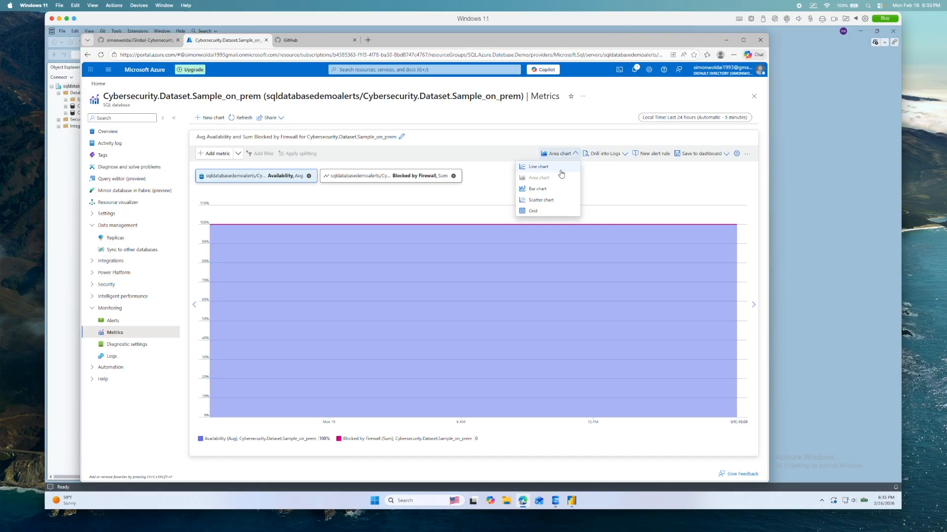
- Review the scope, namespace and aggregation settings of the Availability metric on the Cybersecurity.Dataset.Sample_on_prem chart
left_click(561, 171)
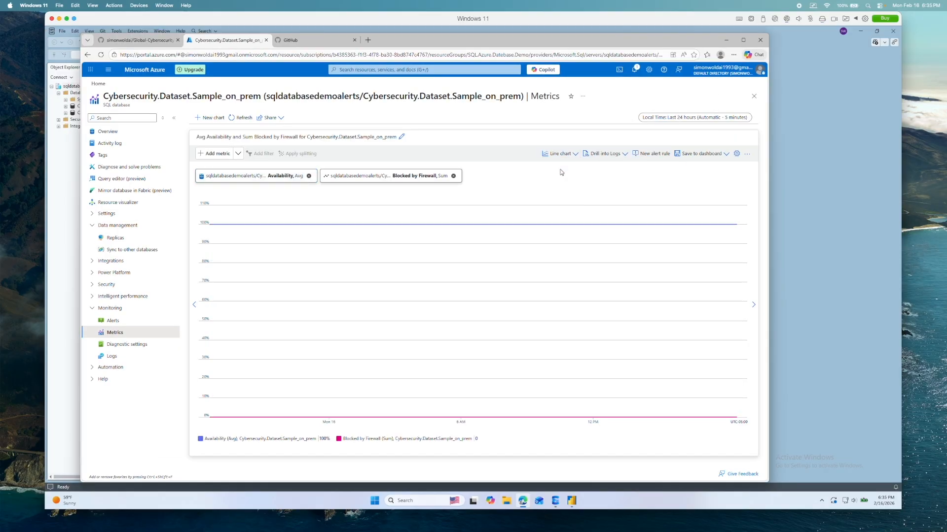
left_click(289, 180)
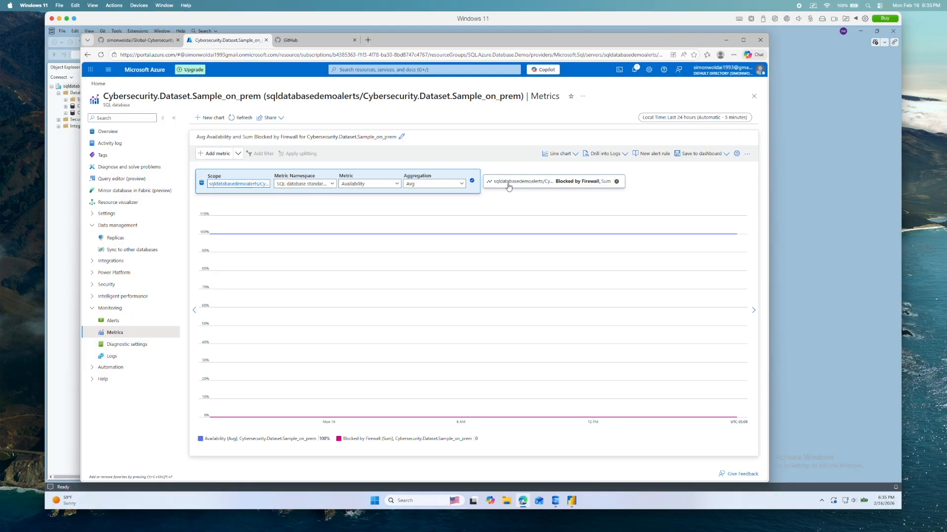
left_click(480, 253)
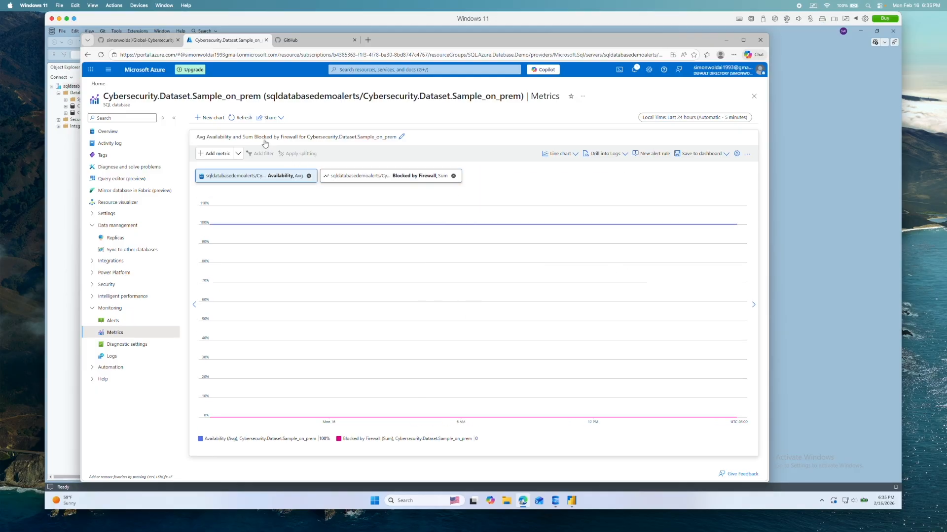
- Add a chart plotting Data space used for the database, and remove the Blocked by Firewall metric from the existing Availability chart
left_click(214, 120)
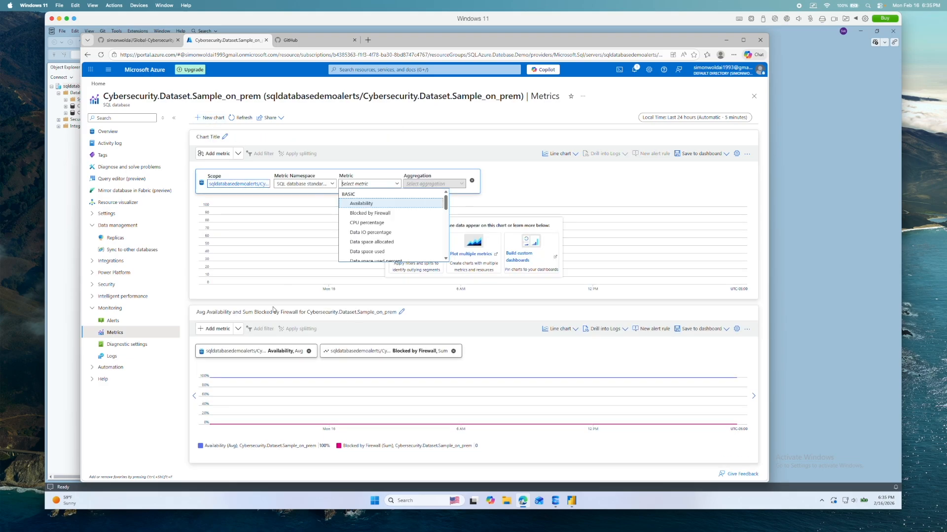
left_click(453, 351)
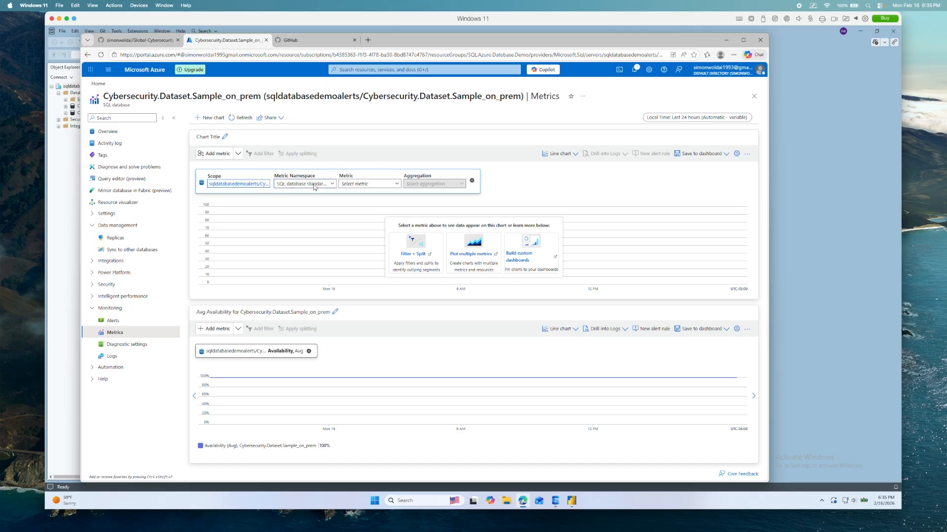
left_click(329, 185)
left_click(315, 194)
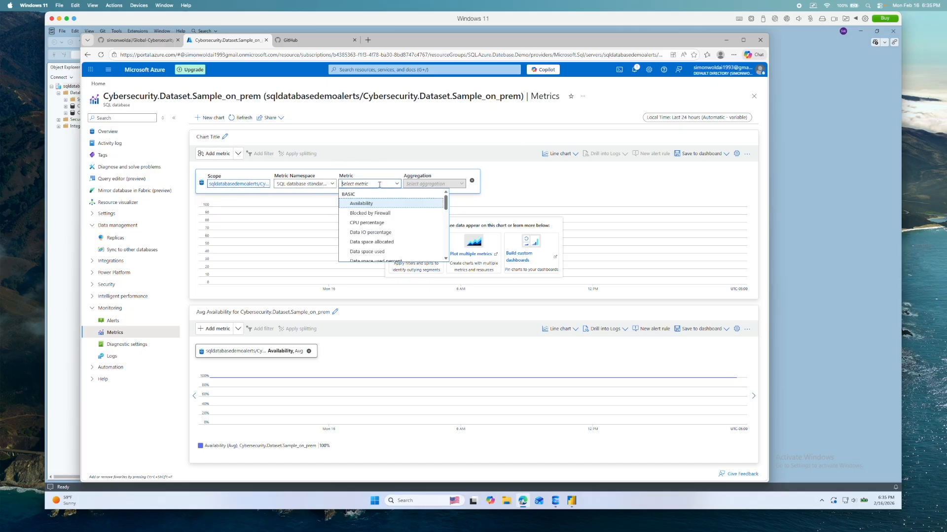
scroll(419, 221, "down", 2)
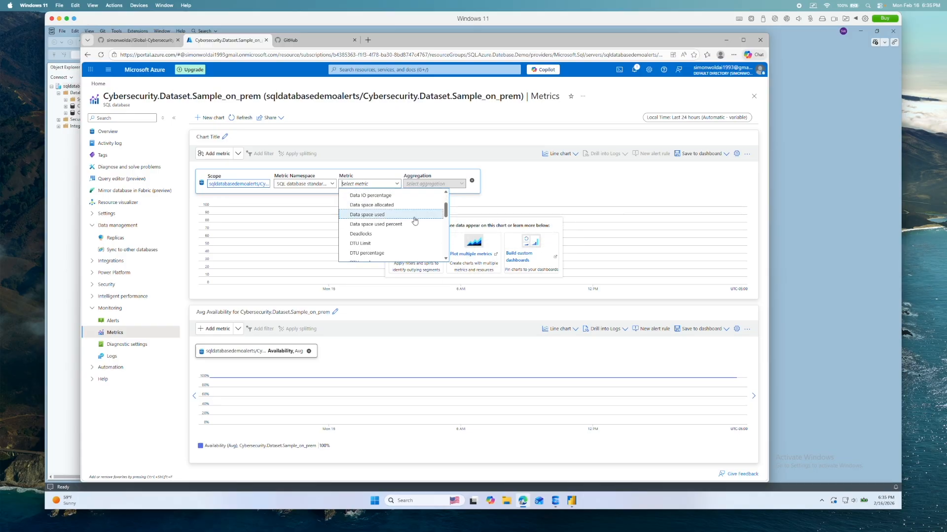
left_click(383, 214)
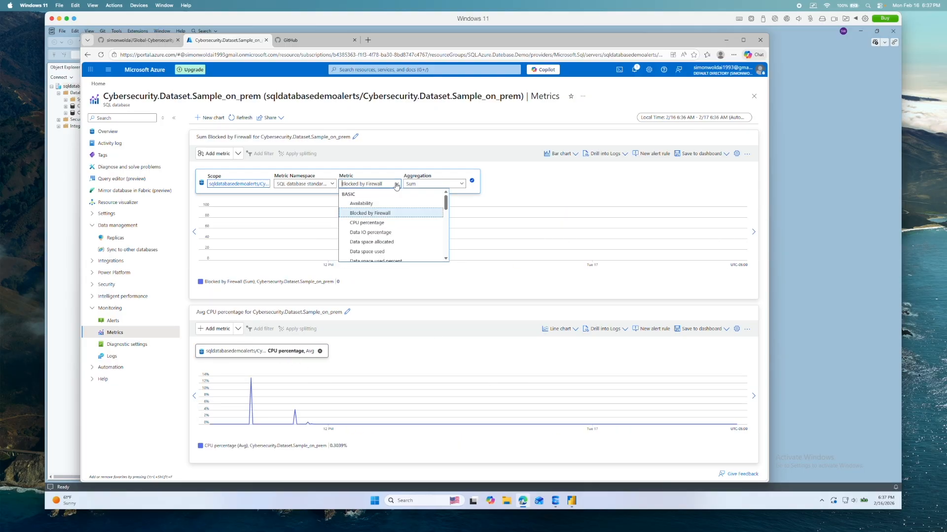
left_click(394, 209)
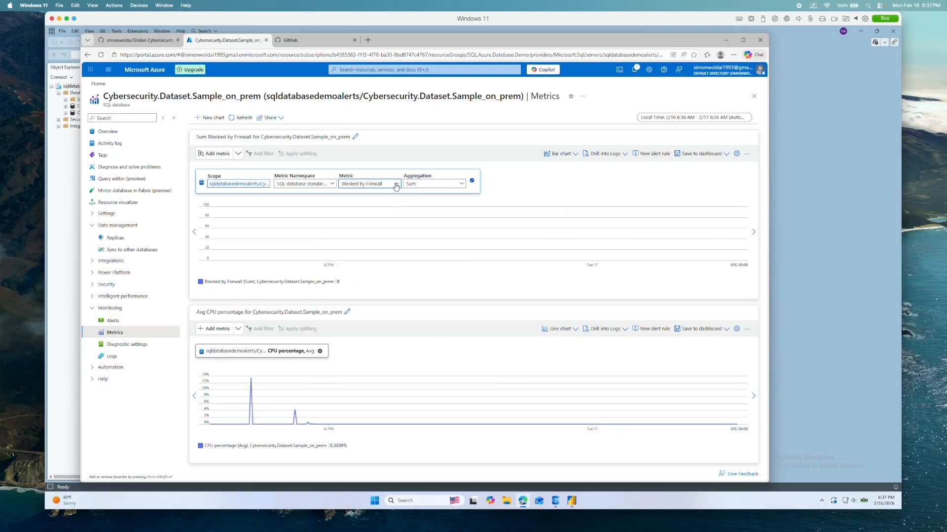
- Set the metric of the bar chart above the CPU percentage chart to Data IO percentage
left_click(398, 184)
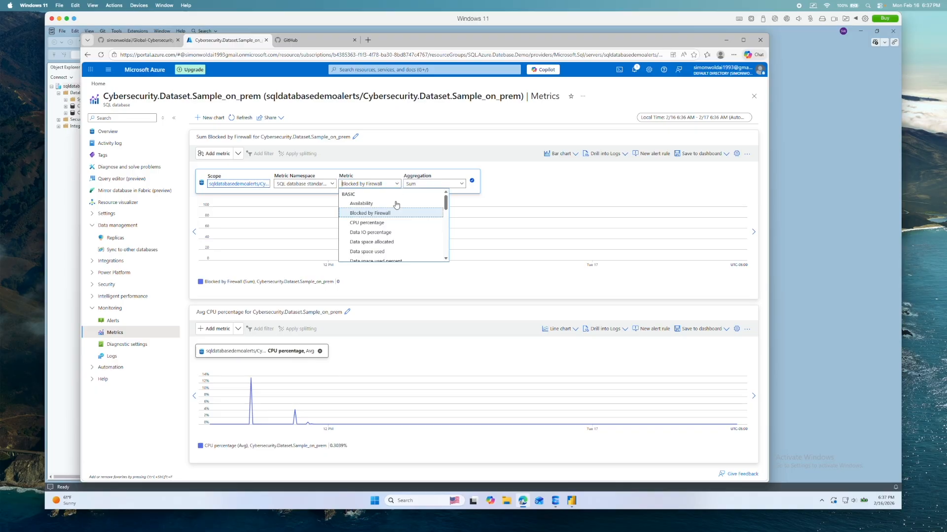
left_click(394, 234)
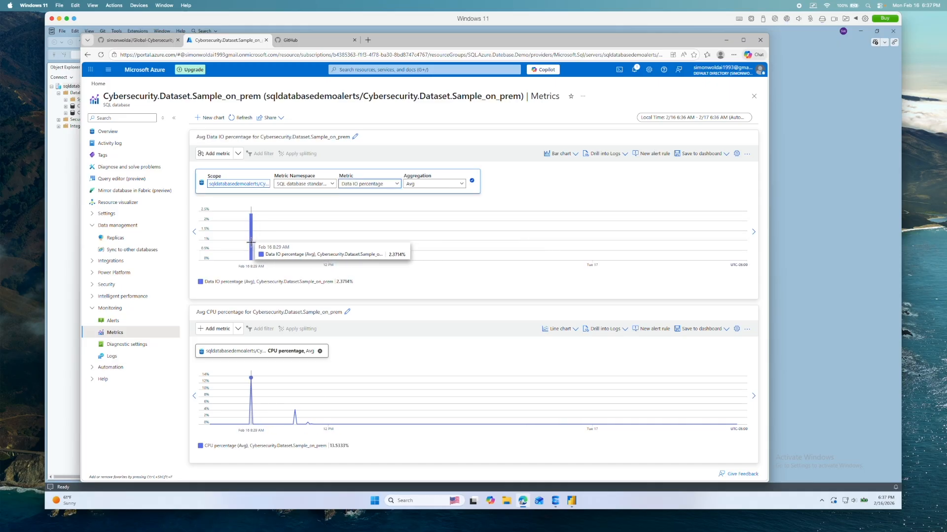
left_click(395, 184)
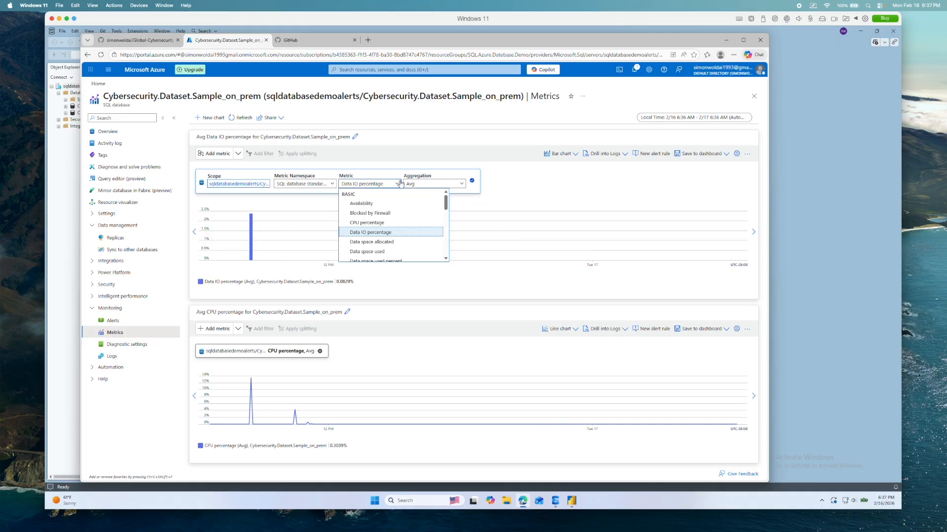
mouse_move(406, 232)
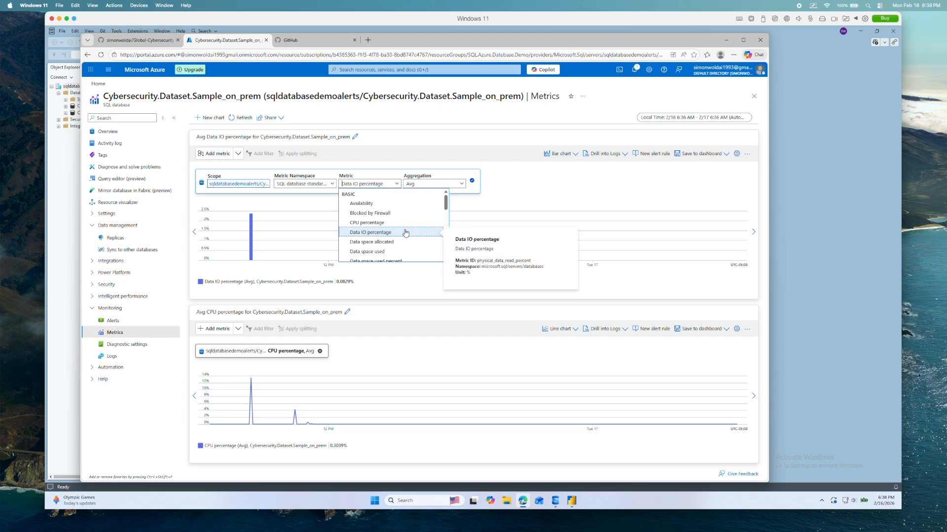
left_click(405, 233)
- Compare the Data IO percentage chart under the Max and Min aggregations, and return it to Avg
left_click(437, 185)
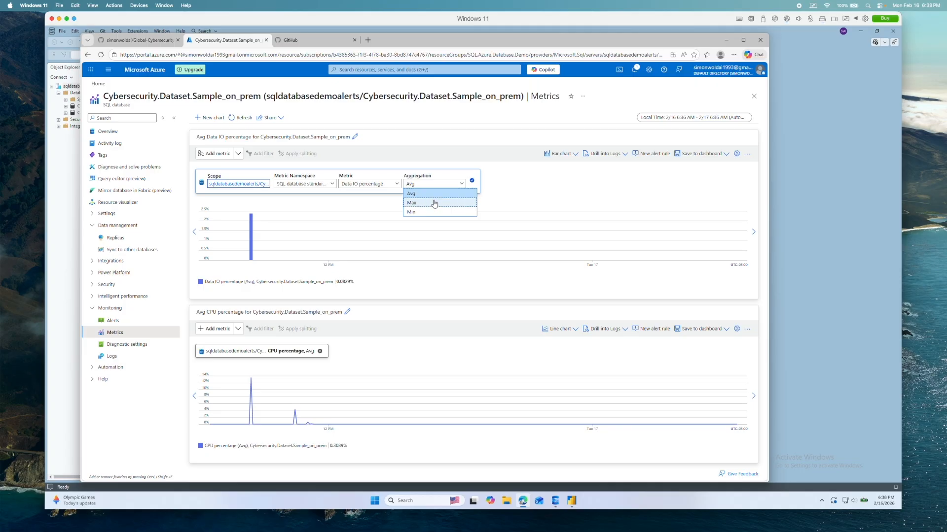
left_click(434, 203)
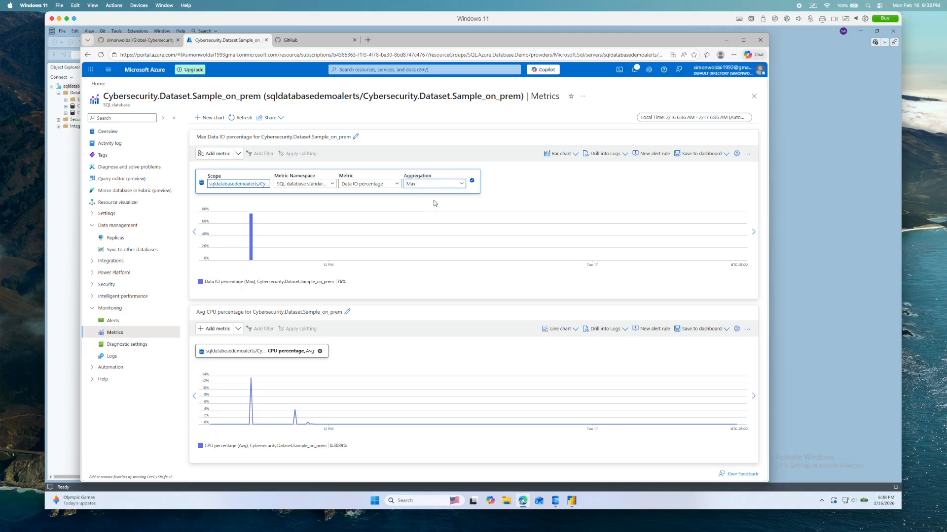
mouse_move(250, 237)
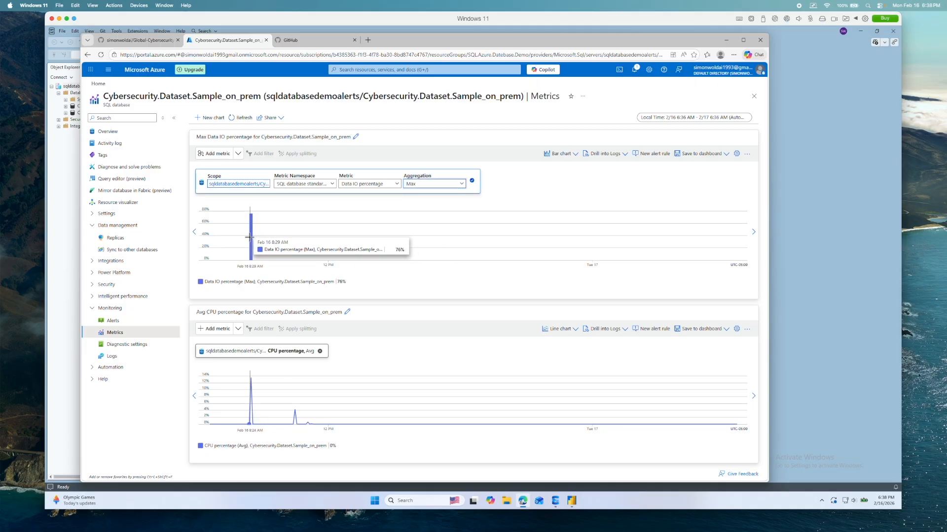
left_click(416, 183)
left_click(422, 210)
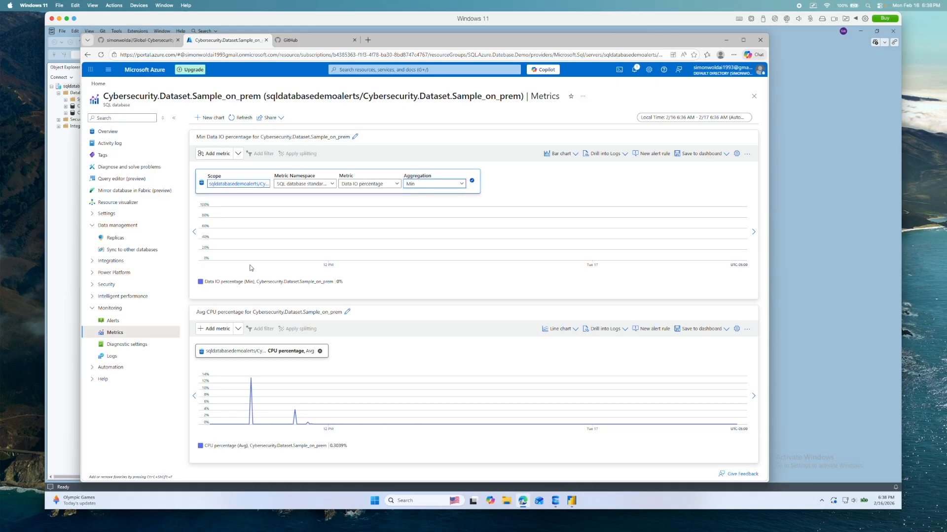
left_click(452, 184)
left_click(437, 202)
left_click(450, 184)
left_click(436, 193)
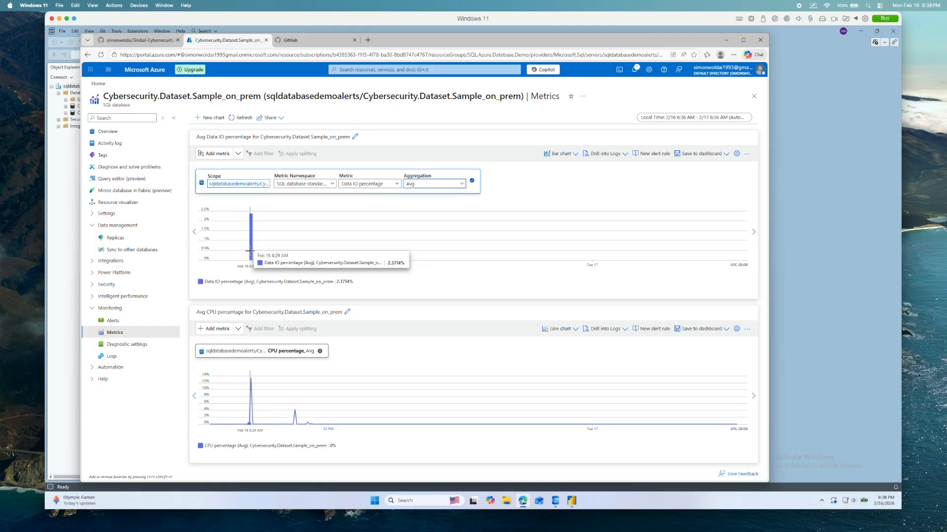
- Change the Data IO percentage chart to a line chart and reopen its metric settings
left_click(574, 157)
left_click(562, 166)
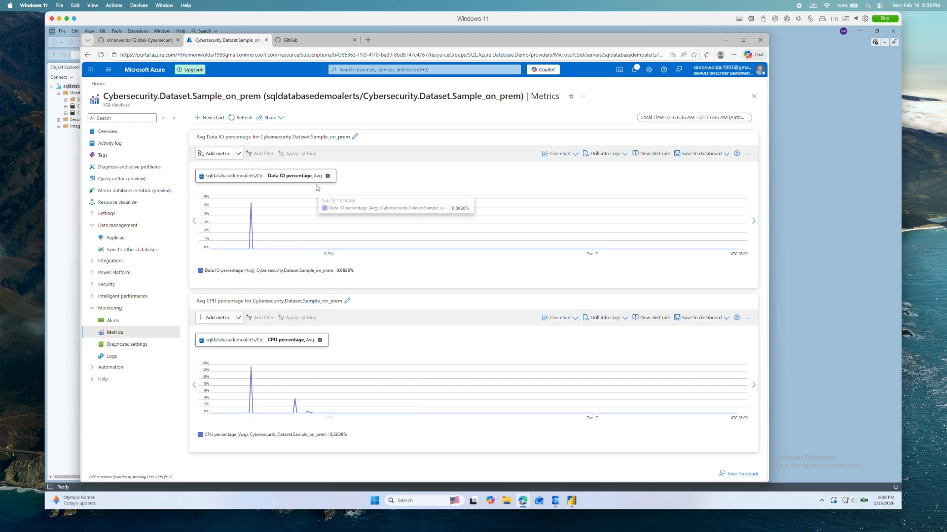
left_click(314, 177)
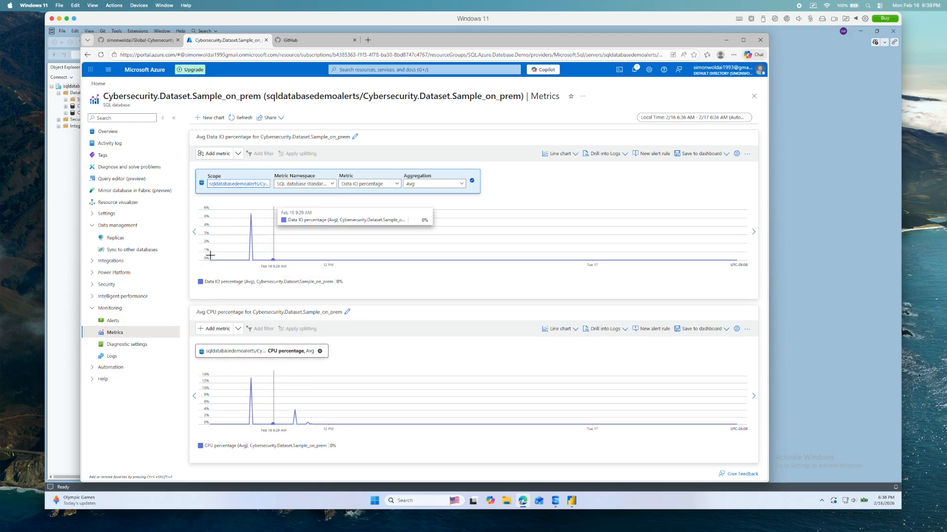
- Open the database's Logs page and run the Loading Data diagnostics query
left_click(128, 359)
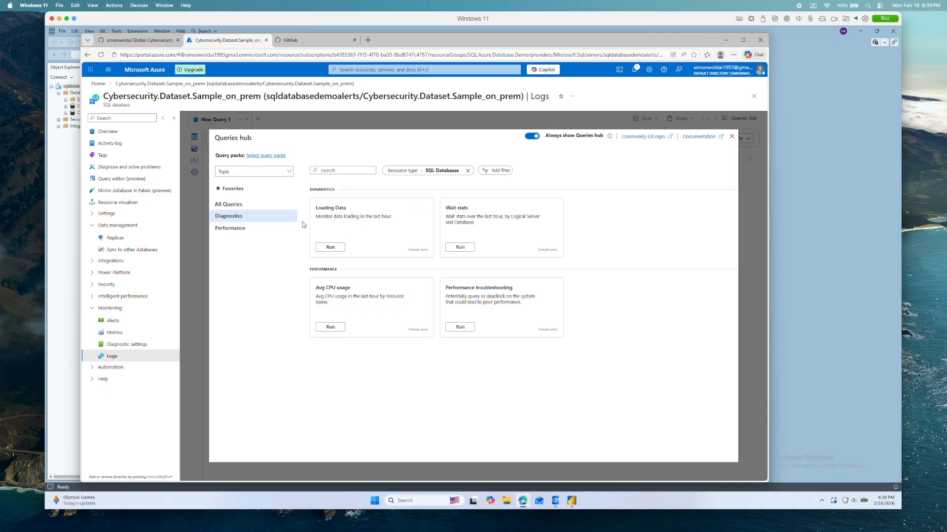
left_click(329, 247)
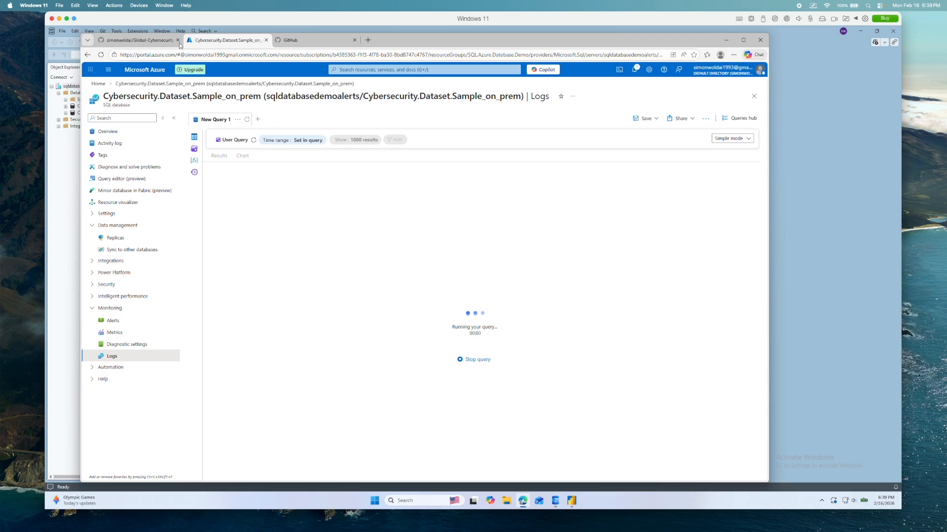
- Open Global_Cybersecurity_Threats_2015-2024.xlsx in the Global-Cybersecurity-Threats GitHub repository, and check the other open GitHub page
left_click(158, 42)
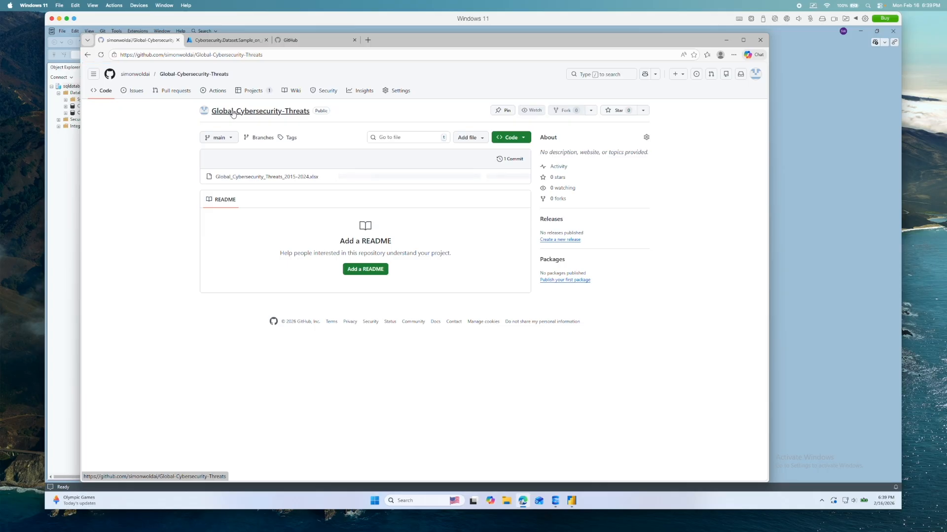
left_click(274, 179)
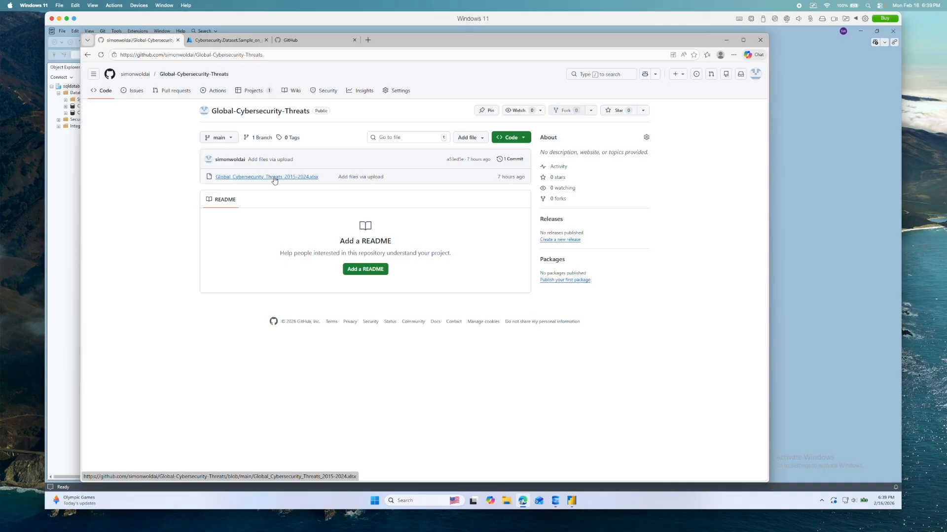
left_click(295, 41)
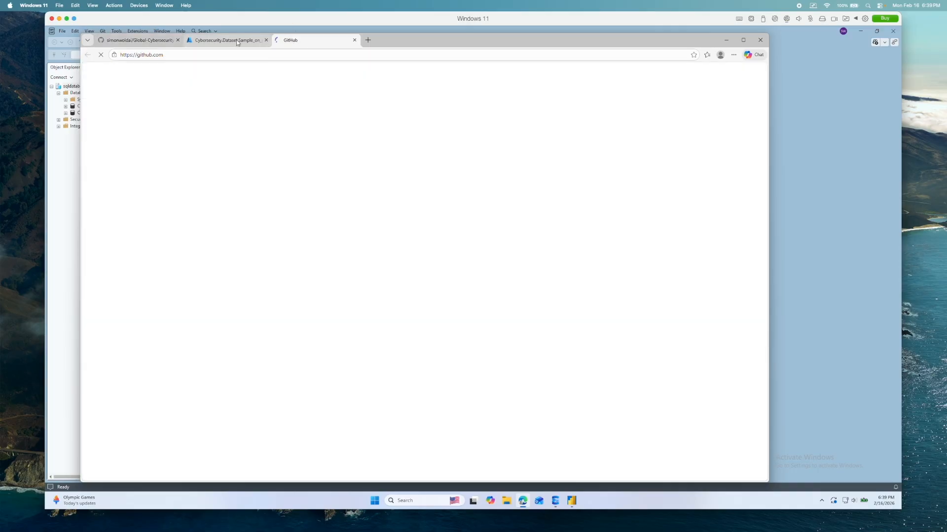
- From the Azure database's Power BI page, download the Cybersecurity.Dataset.Sample_on_prem.pbids file and open it in Power BI Desktop
left_click(241, 40)
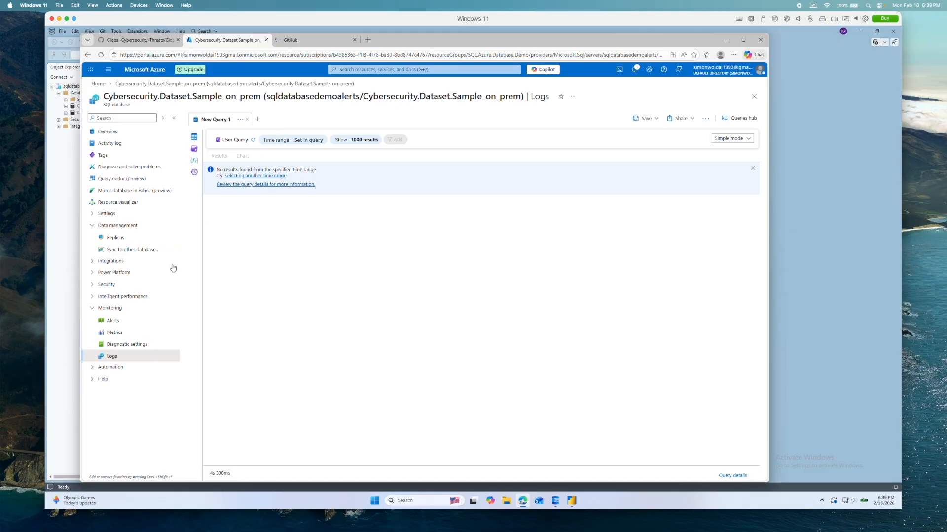
left_click(94, 275)
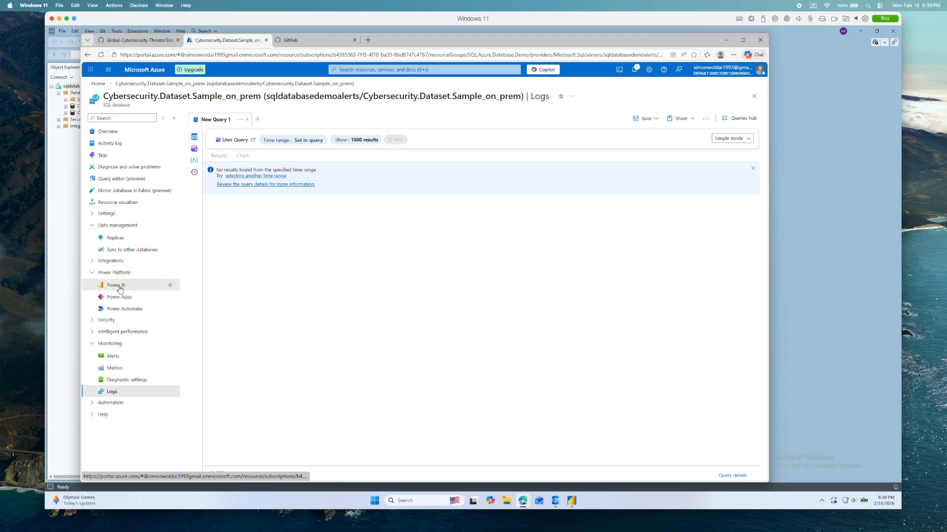
left_click(119, 288)
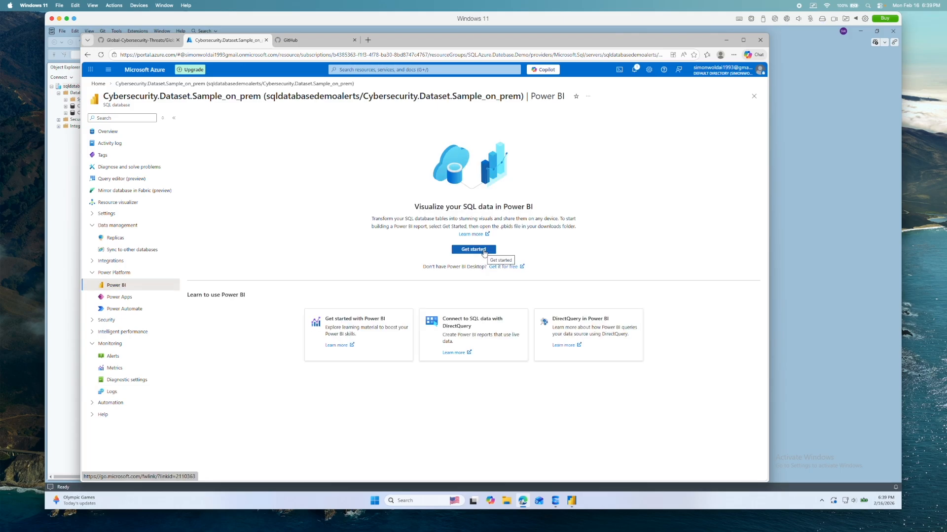
left_click(484, 253)
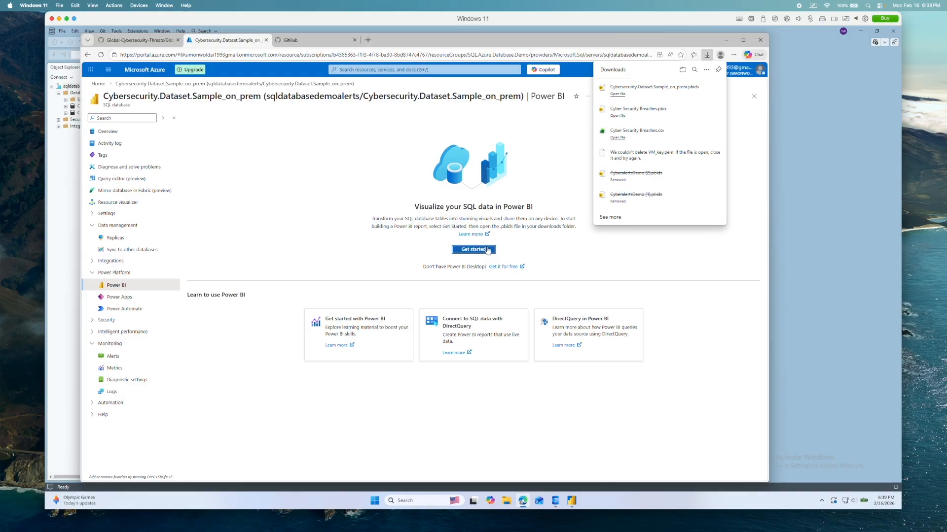
left_click(630, 95)
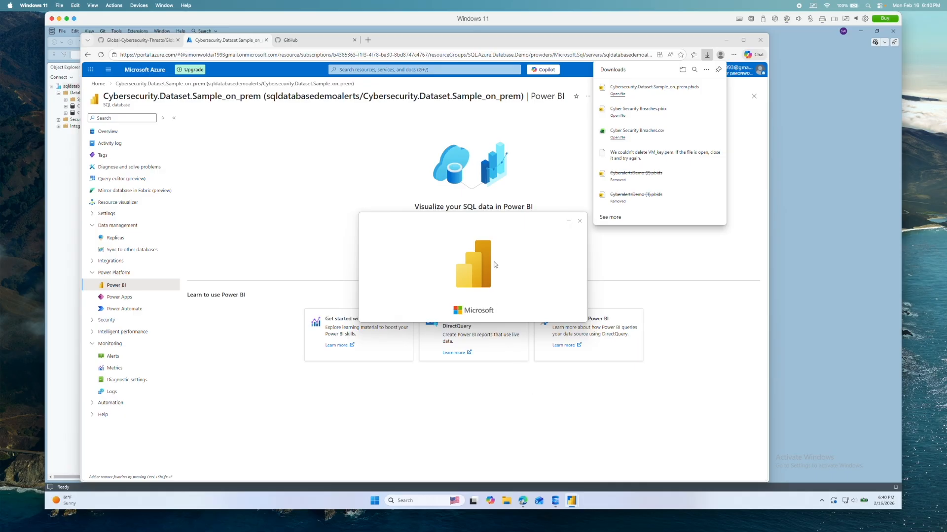
left_click_drag(497, 227, 648, 295)
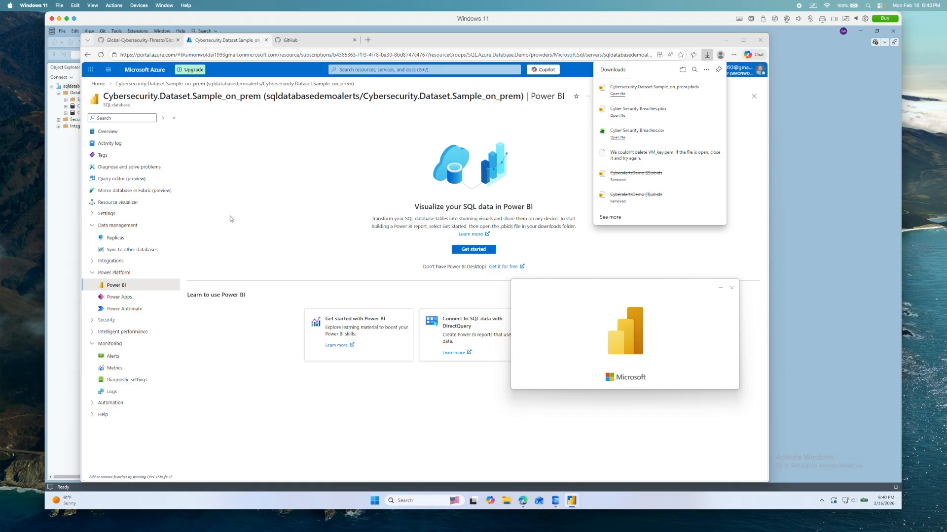
left_click_drag(571, 295, 317, 172)
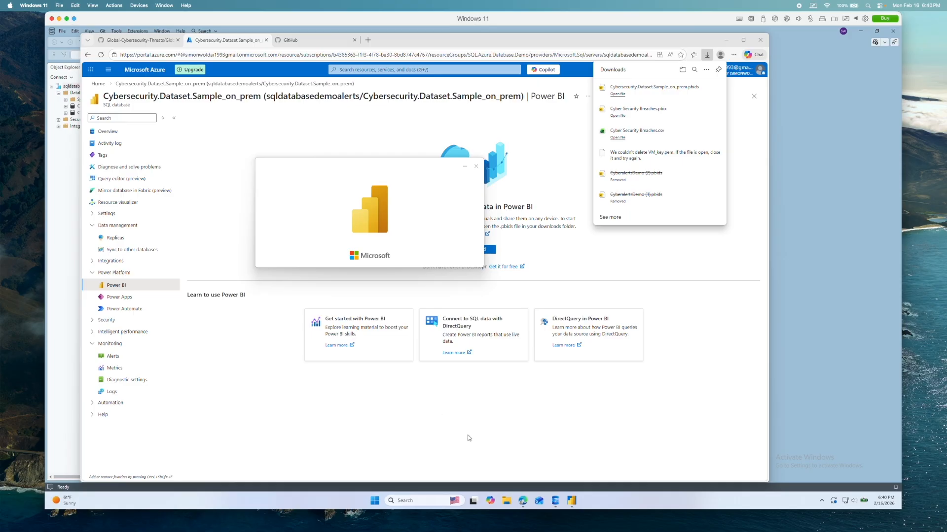
- In SQL Server Management Studio, expand the Tables folder of Cybersecurity.Dataset.Sample_on_prem and select dbo.AuthenticationAlerts
left_click(556, 503)
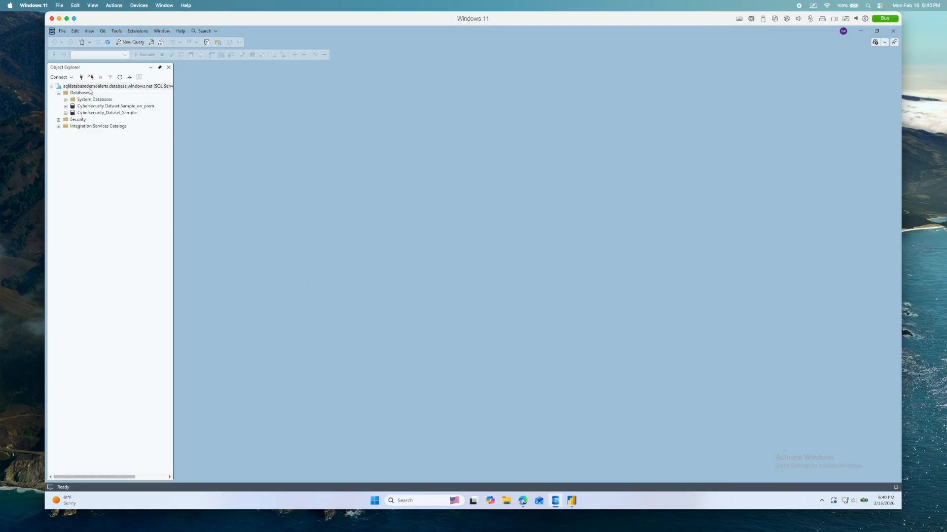
double_click(108, 106)
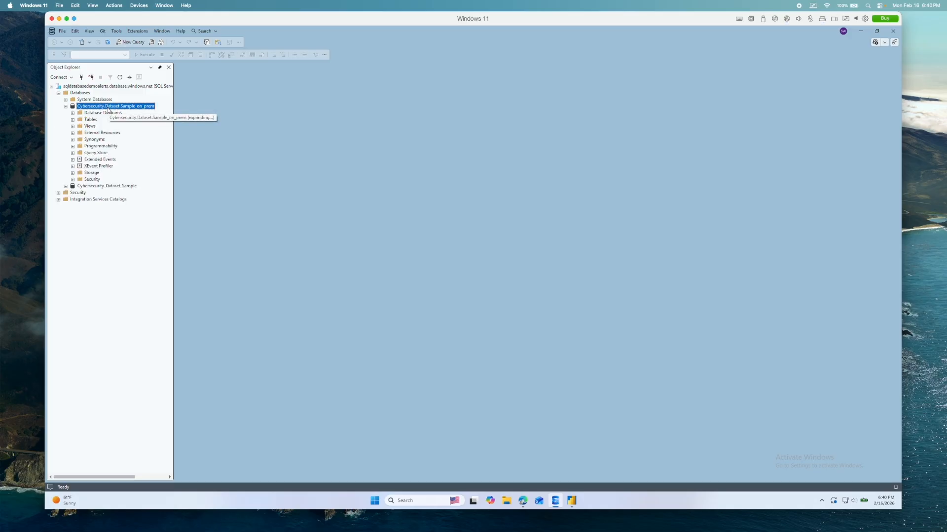
left_click(96, 121)
double_click(96, 122)
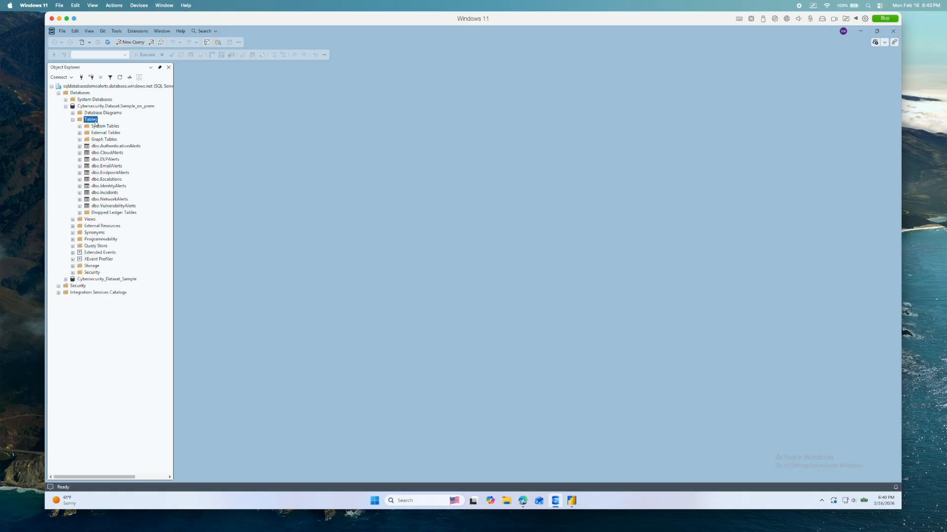
left_click(119, 148)
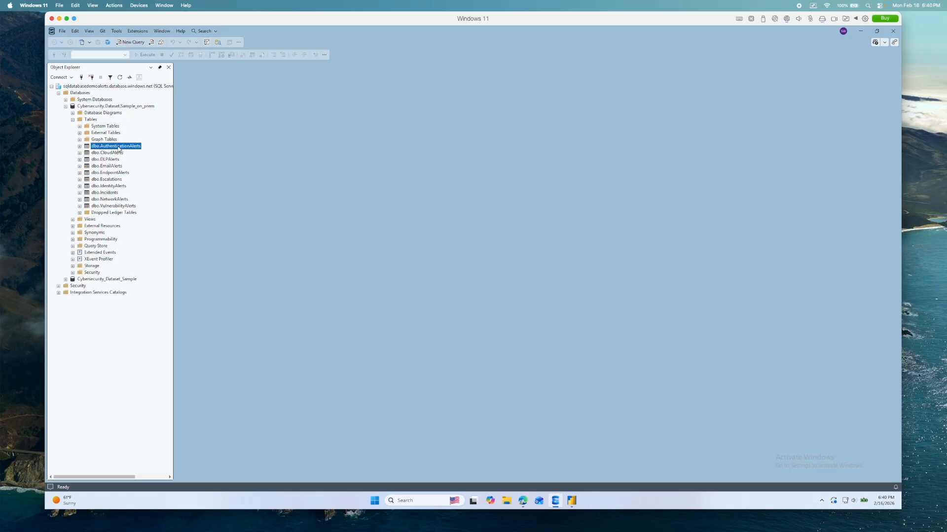
- Switch to the untitled Power BI Desktop window that is loading the database's pbids file
left_click(572, 501)
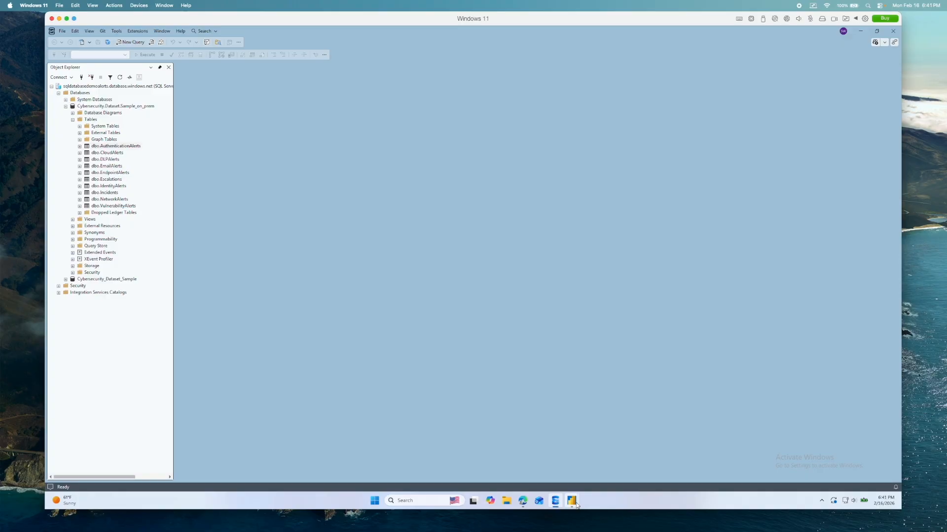
mouse_move(576, 504)
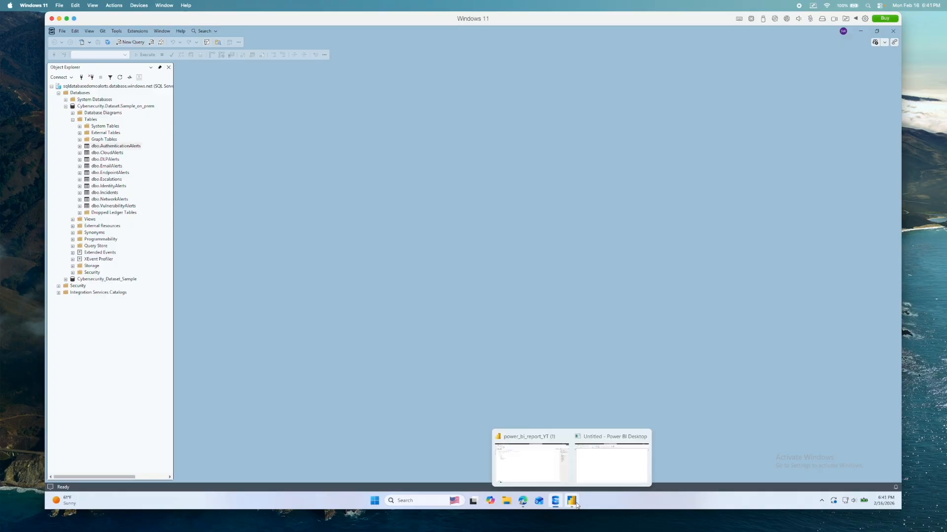
left_click(602, 473)
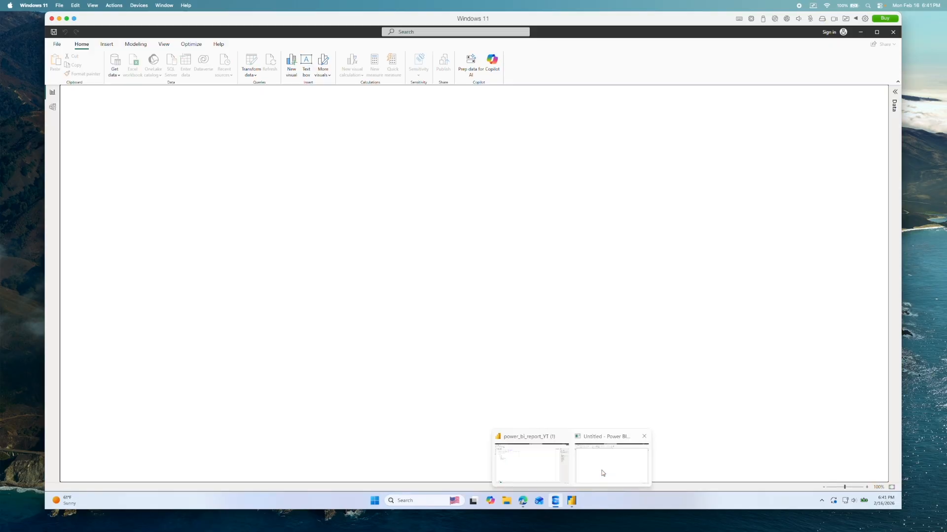
left_click(603, 472)
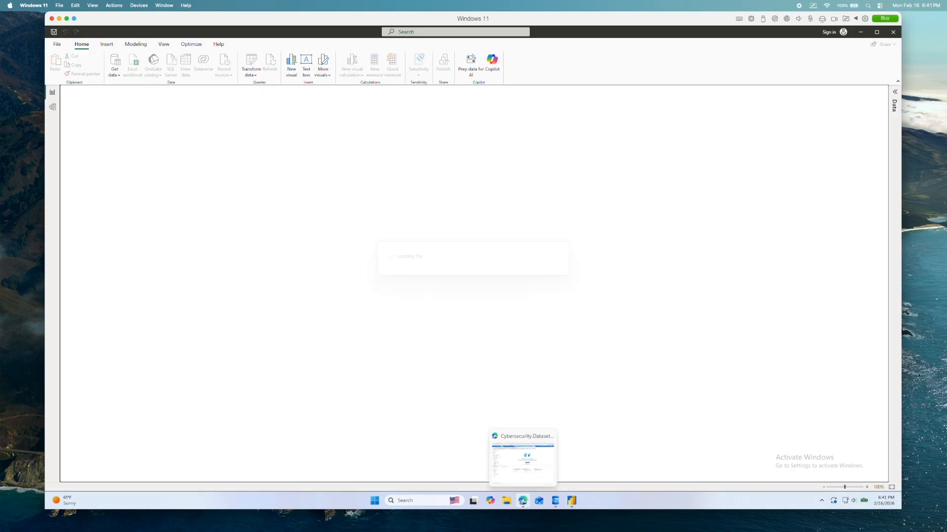
- Bring the Global_Cybersecurity_Threats_2015-2024 Excel workbook forward, move it over the Power BI window and look through its rows
left_click(691, 518)
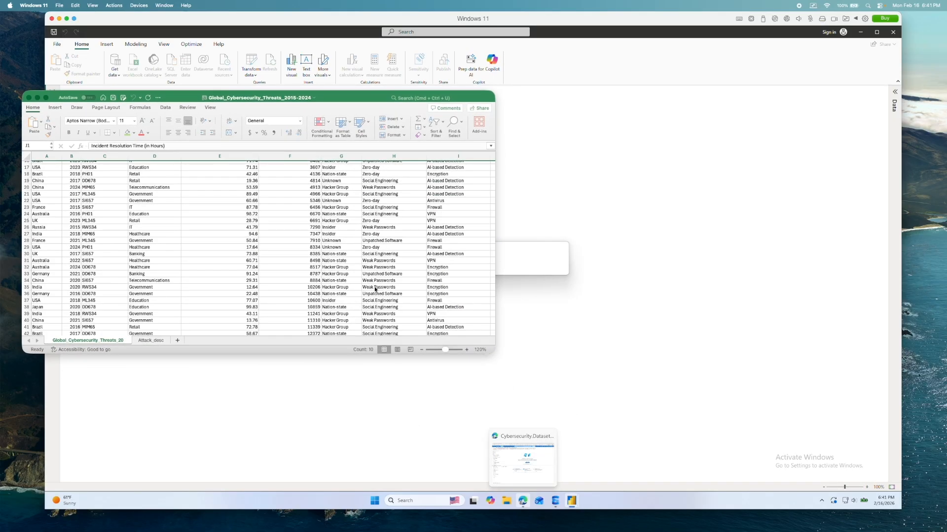
left_click_drag(352, 98, 647, 142)
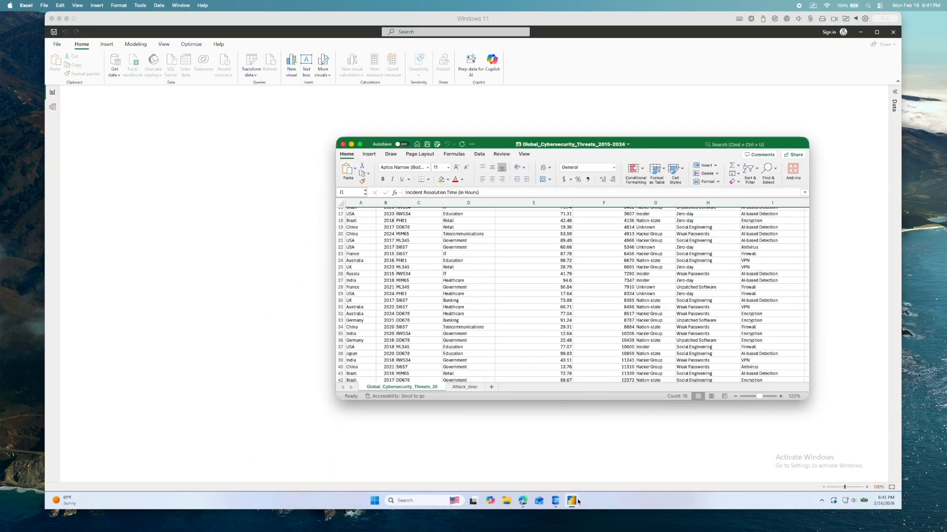
scroll(349, 212, "up", 2)
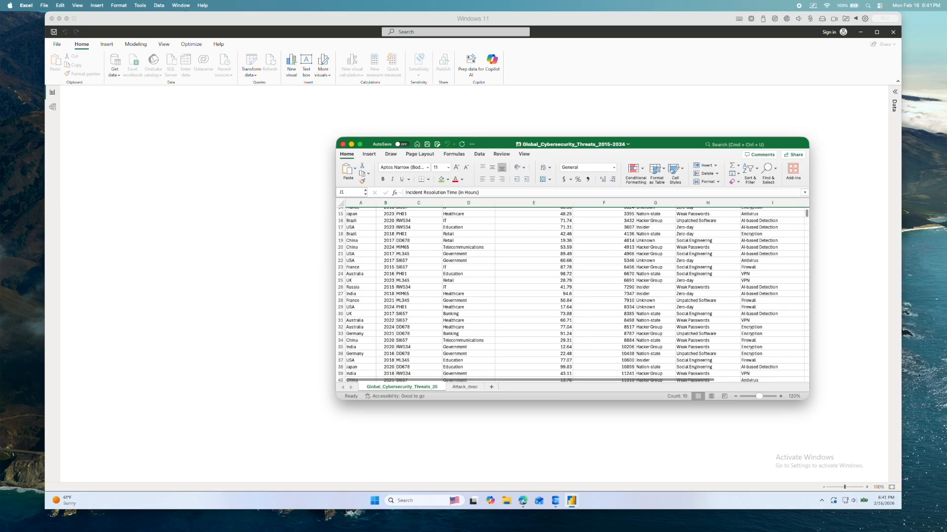
- Switch to the power_bi_report_YT (1) window in Power BI Desktop and show its report view
left_click(571, 501)
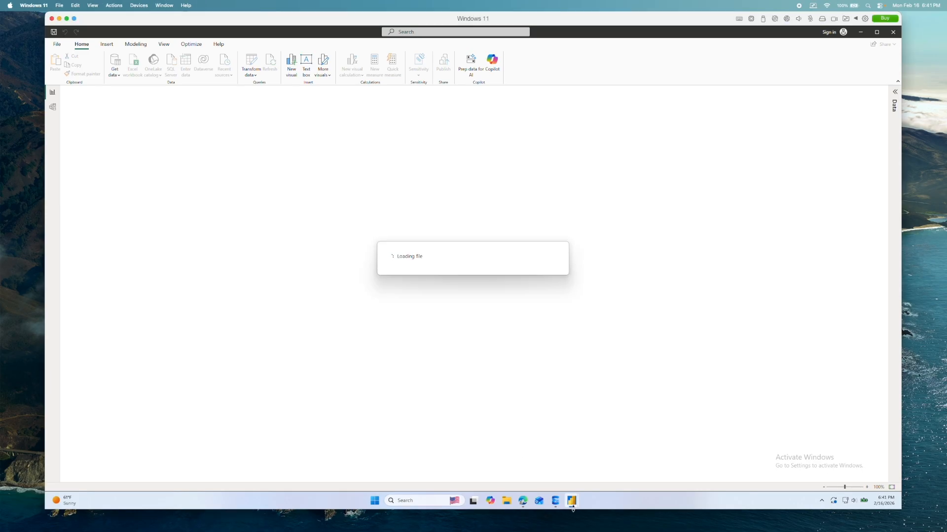
mouse_move(572, 501)
left_click(496, 475)
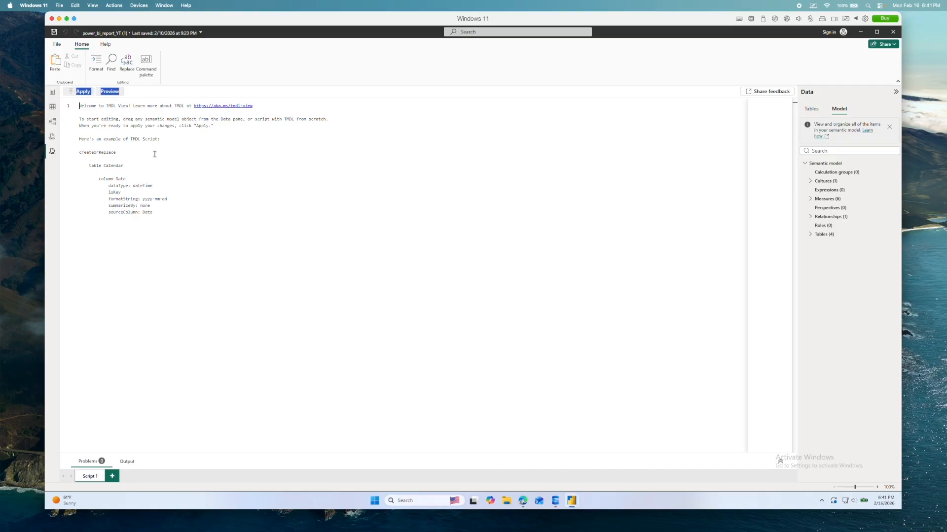
left_click(51, 95)
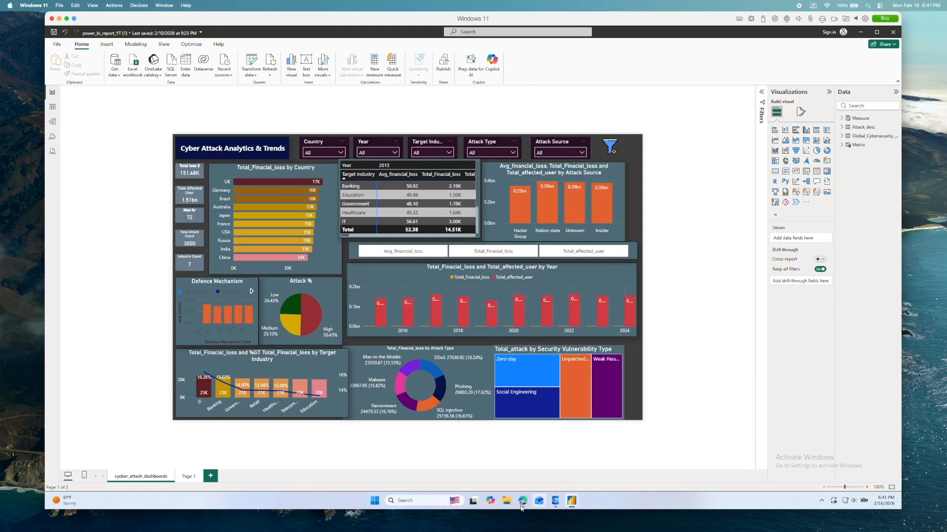
- Check the Global_Cybersecurity_Threats_2015-2024.xlsx page on GitHub in the browser, and minimize the browser to return to the report
mouse_move(521, 503)
left_click(520, 481)
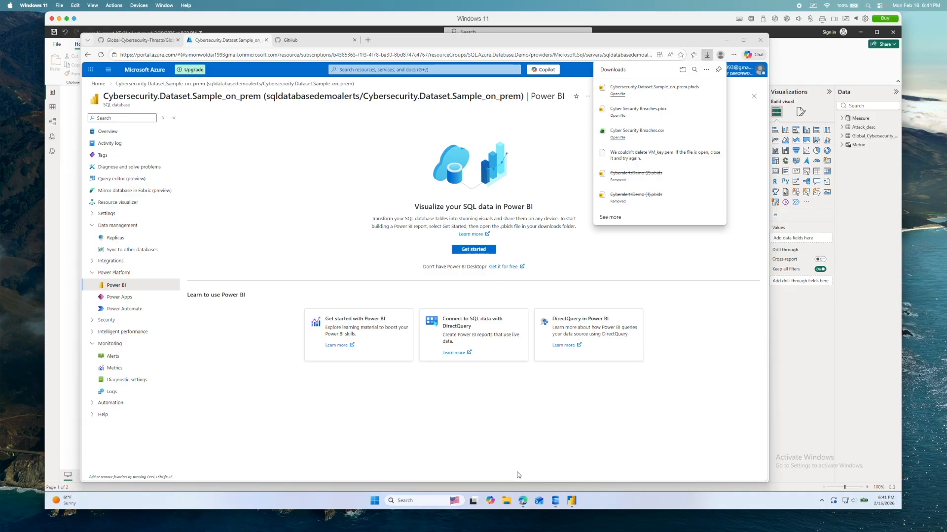
left_click(154, 41)
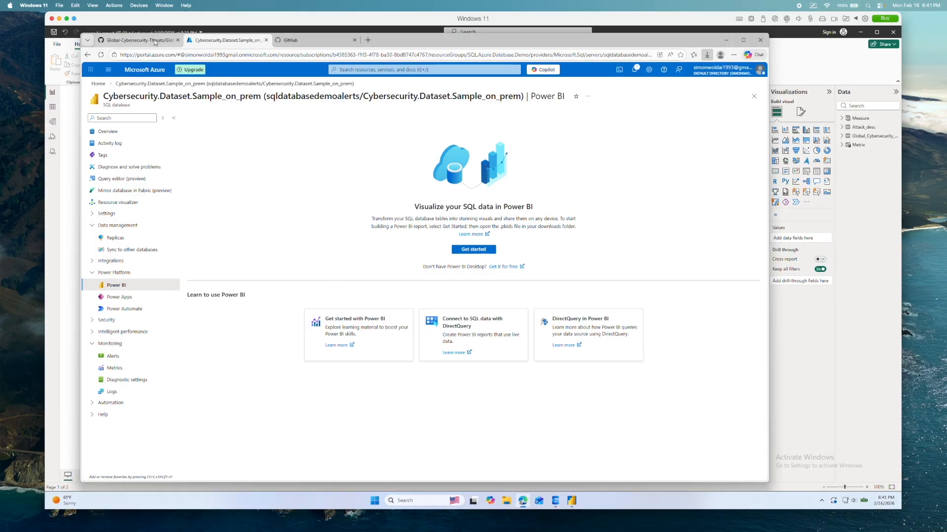
left_click(155, 42)
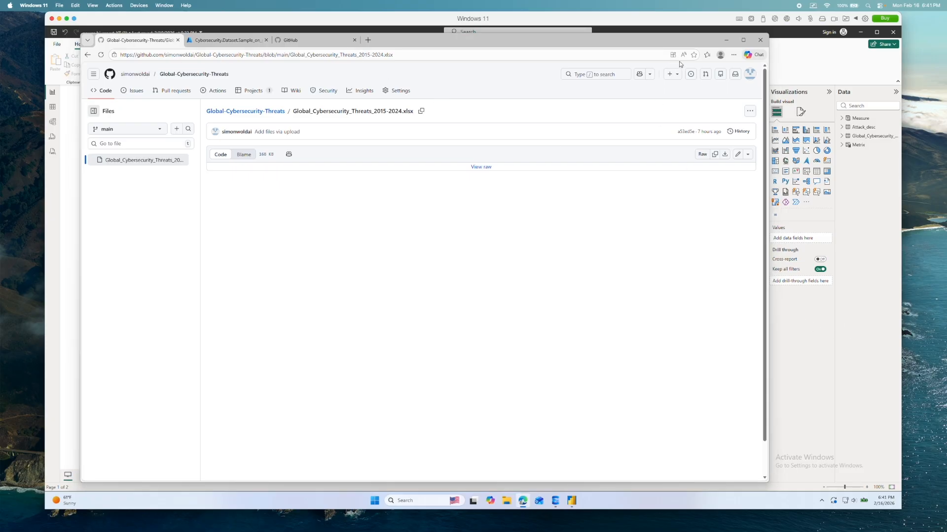
left_click(726, 40)
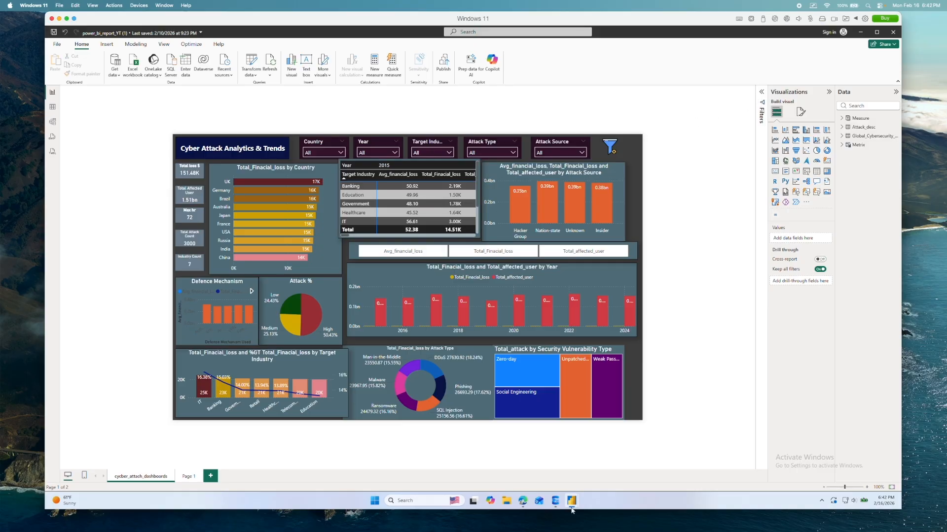
- Change the dashboard's title text to "Global Cyber Threats Analytics & Trends"
left_click(202, 148)
left_click(181, 149)
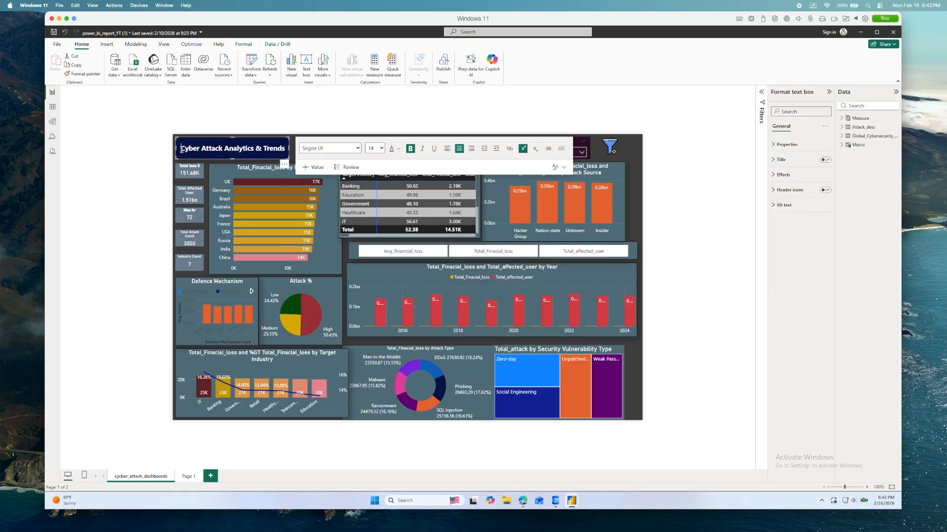
type("Global")
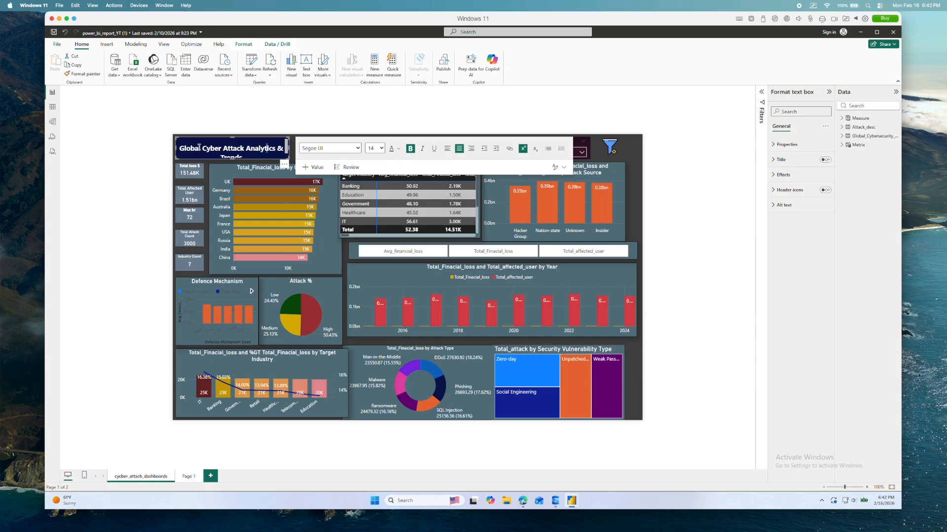
key("Down")
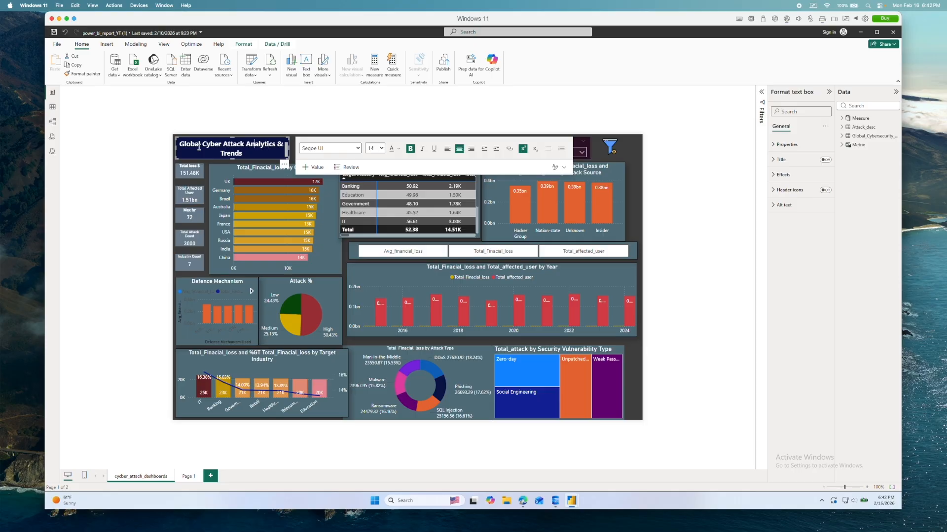
key("BackSpace")
key("BackSpace")
key("BackSpace")
key("BackSpace")
key("BackSpace")
key("BackSpace")
key("BackSpace")
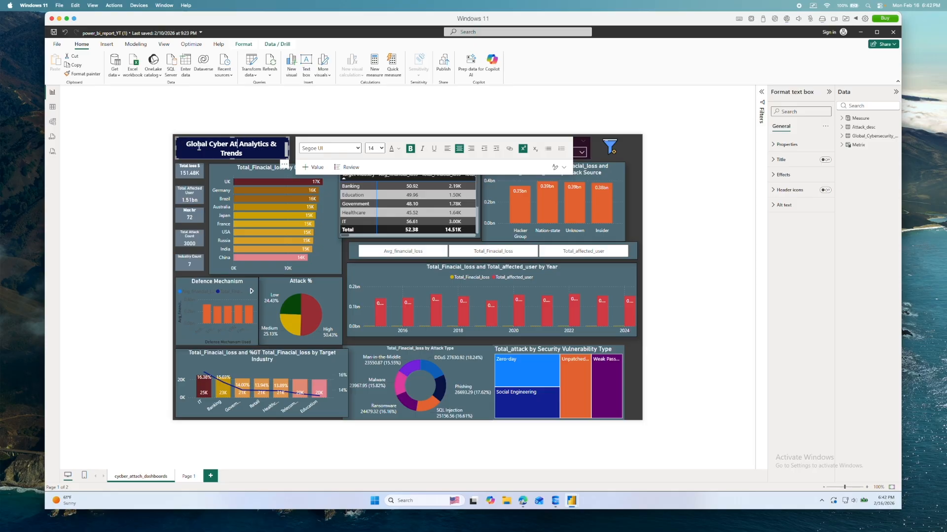
type("Threat")
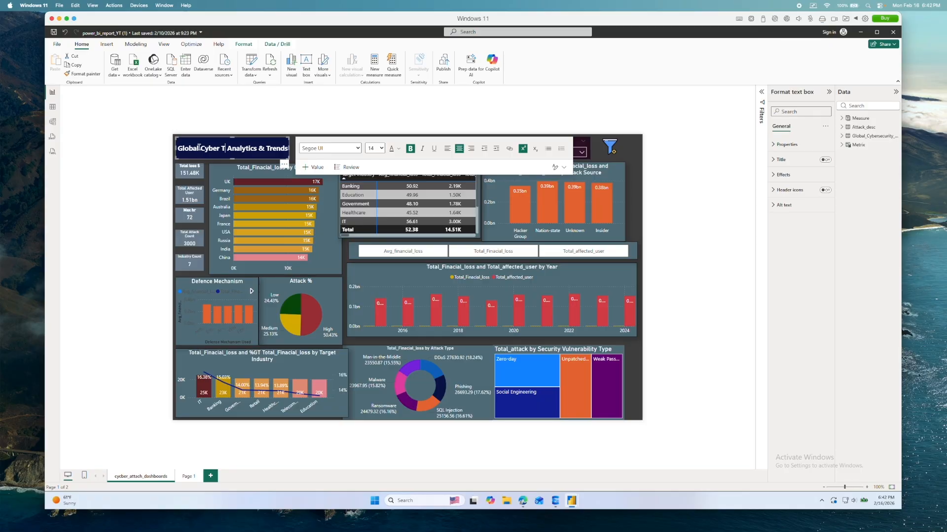
type("s")
key("Down")
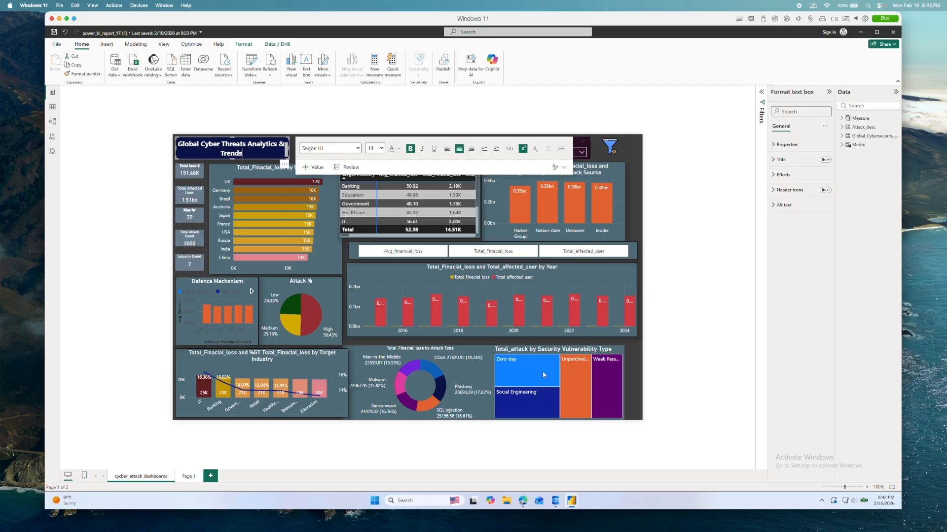
- Rename the report page Page 1 to Q/A
mouse_move(575, 504)
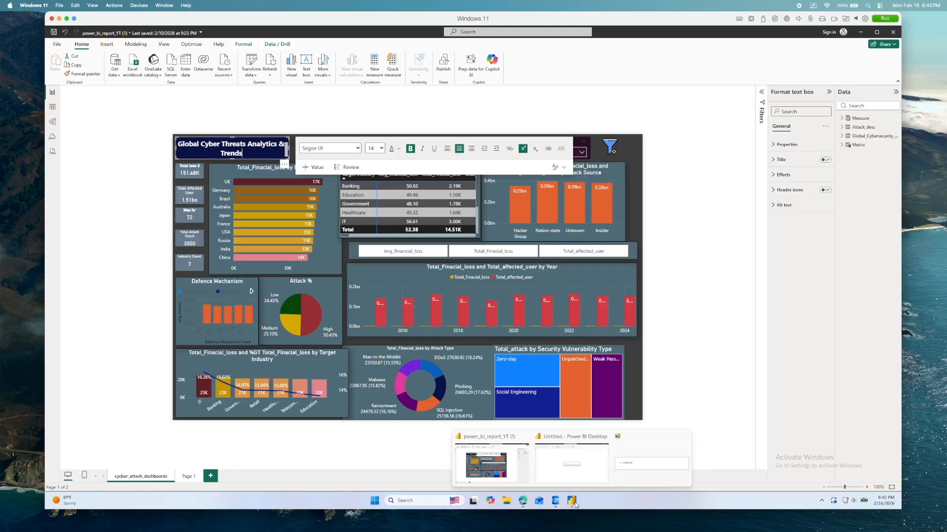
left_click(593, 416)
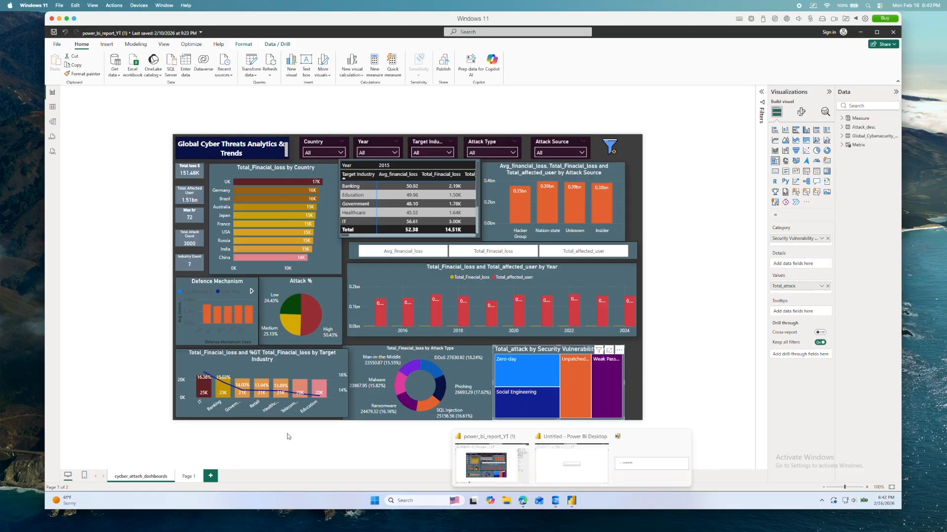
right_click(190, 478)
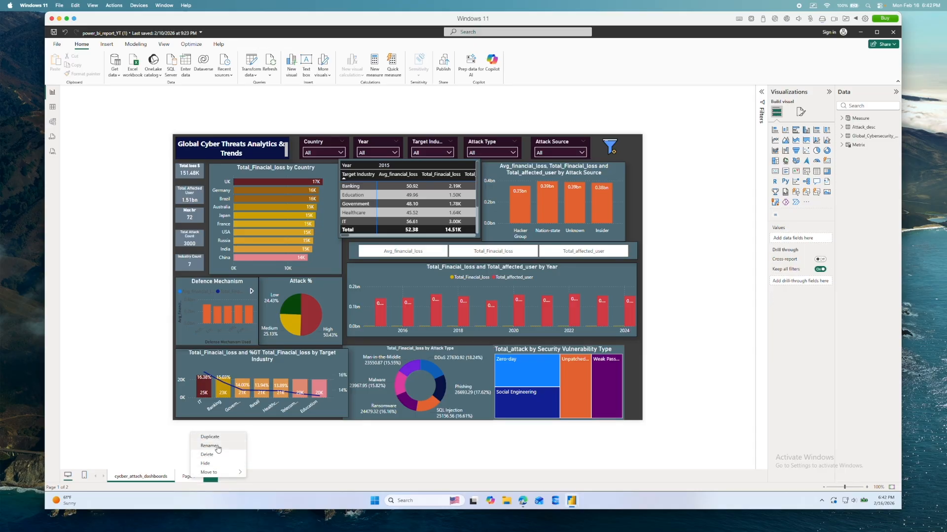
left_click(217, 446)
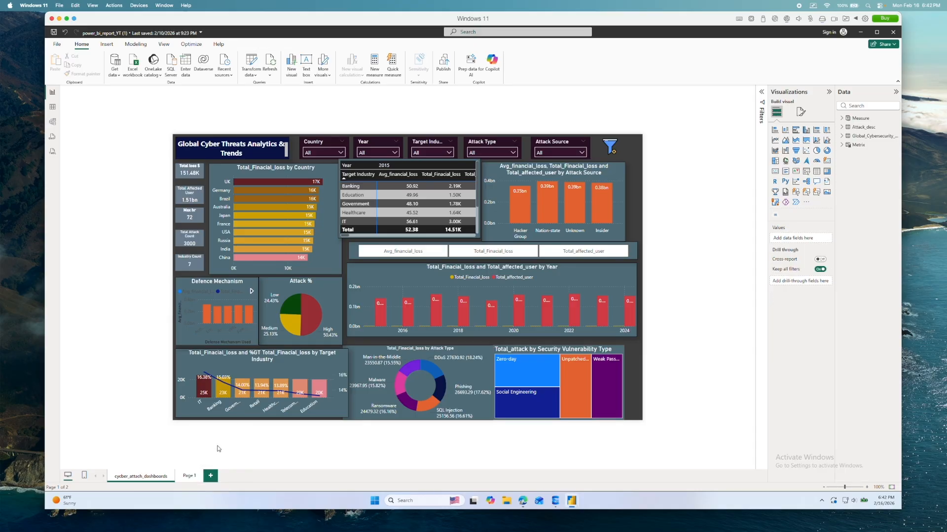
key("BackSpace")
key("BackSpace")
key("BackSpace")
key("BackSpace")
type("Q/A")
key("Return")
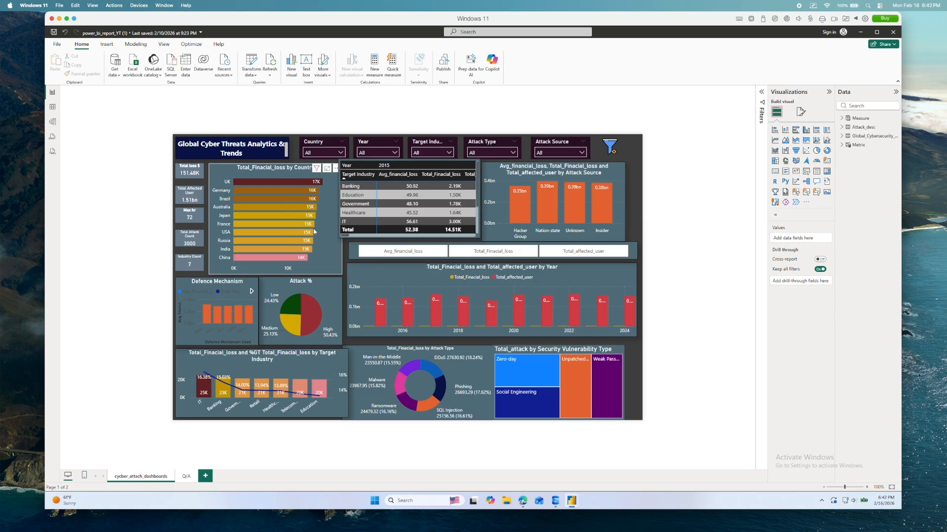
- Look into the Country slicer and filter the dashboard to 2024 with the Year slicer
left_click(337, 154)
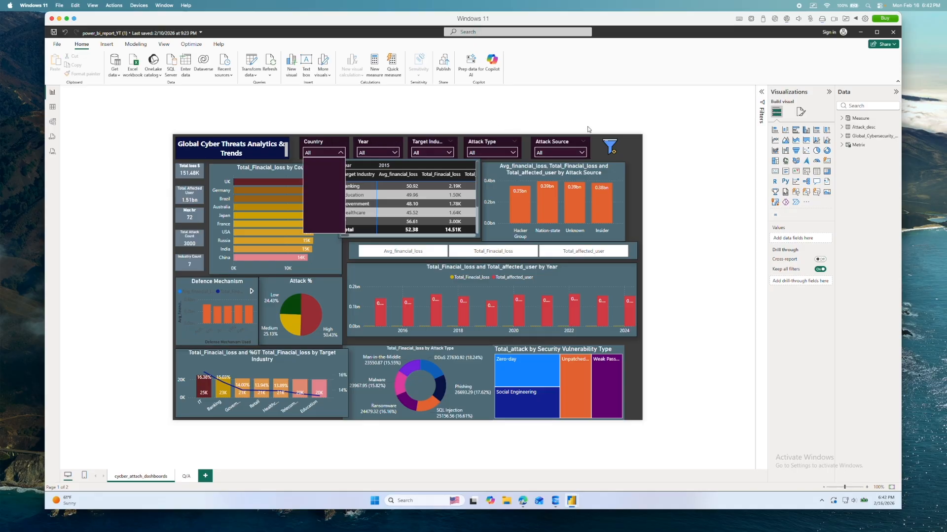
left_click(243, 182)
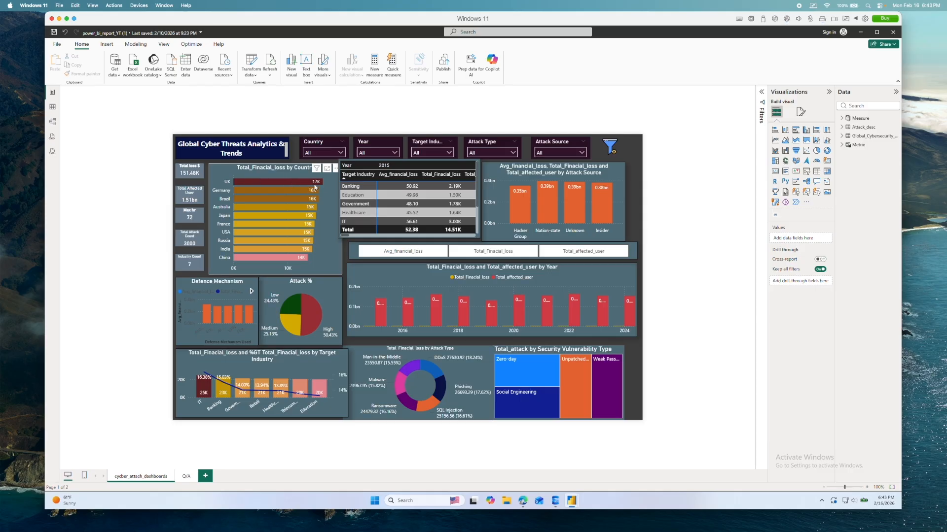
left_click(394, 152)
scroll(373, 217, "down", 3)
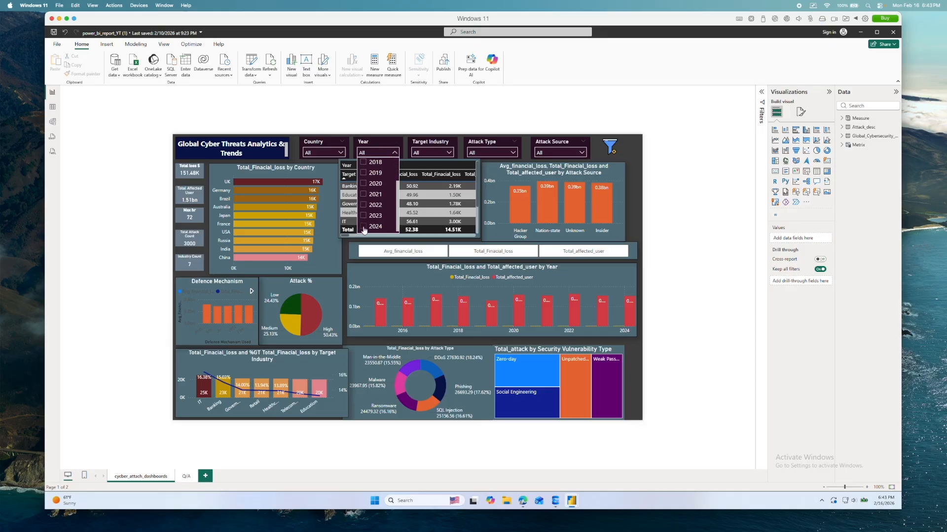
left_click(364, 228)
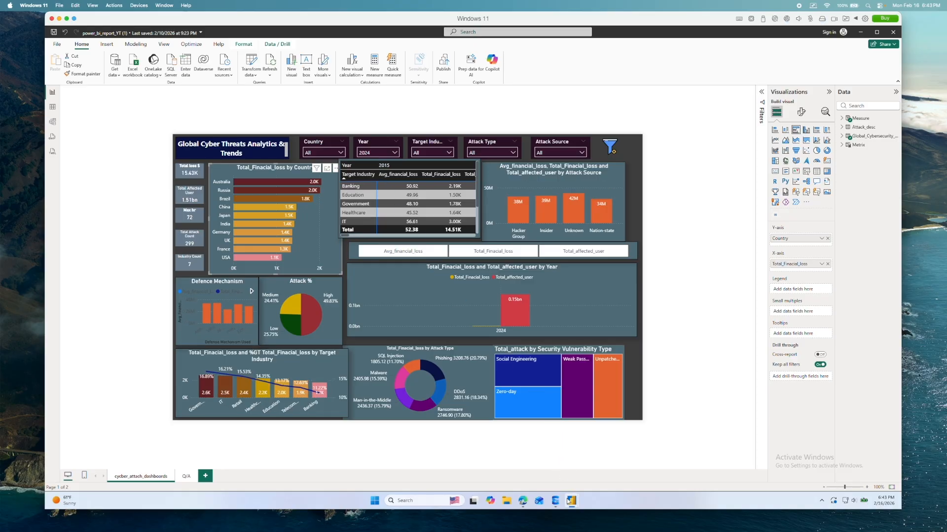
- Expand the Global_Cybersecurity and Metrix tables in the data model, and review all value columns of the Target Industry matrix
mouse_move(570, 501)
left_click(586, 475)
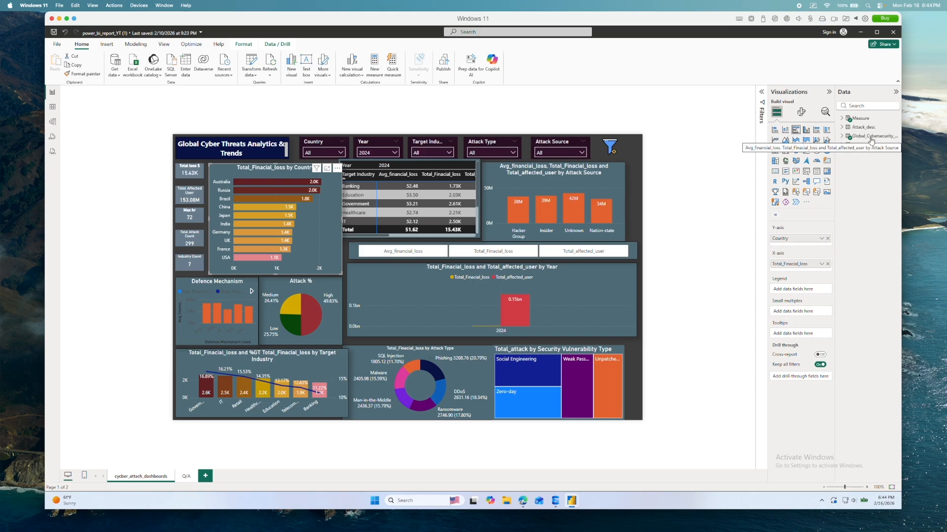
left_click(842, 137)
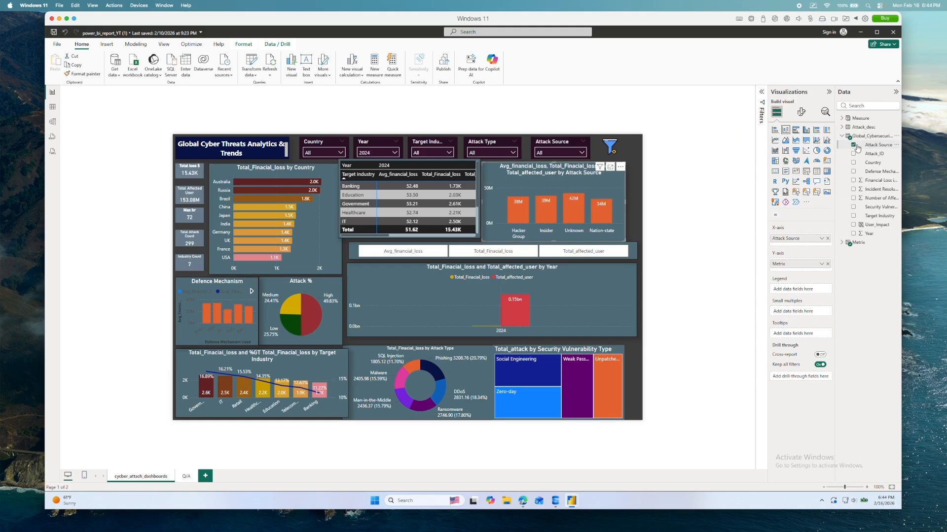
left_click(843, 244)
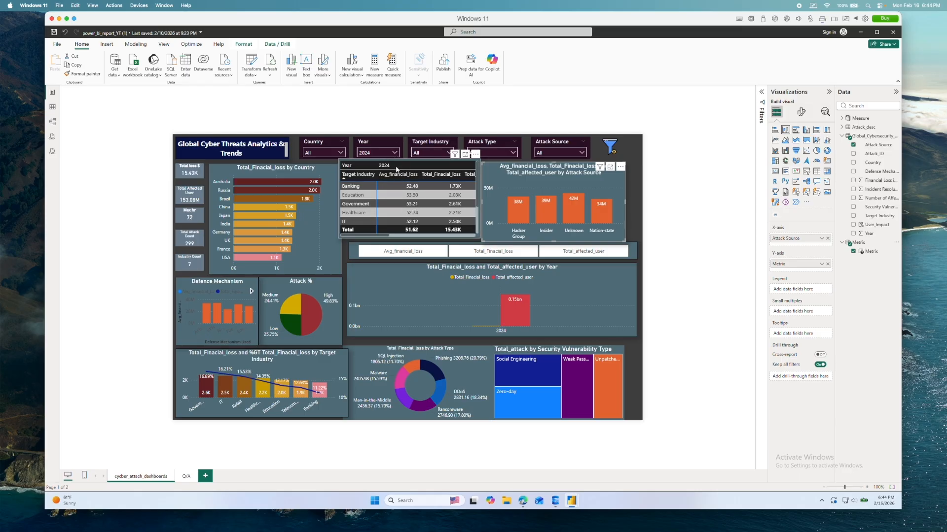
left_click_drag(383, 238, 398, 237)
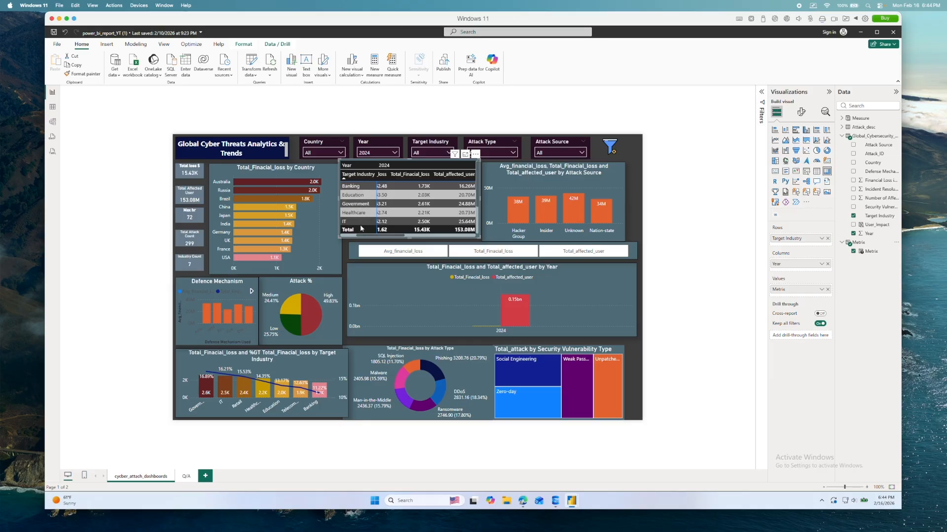
left_click_drag(396, 236, 377, 237)
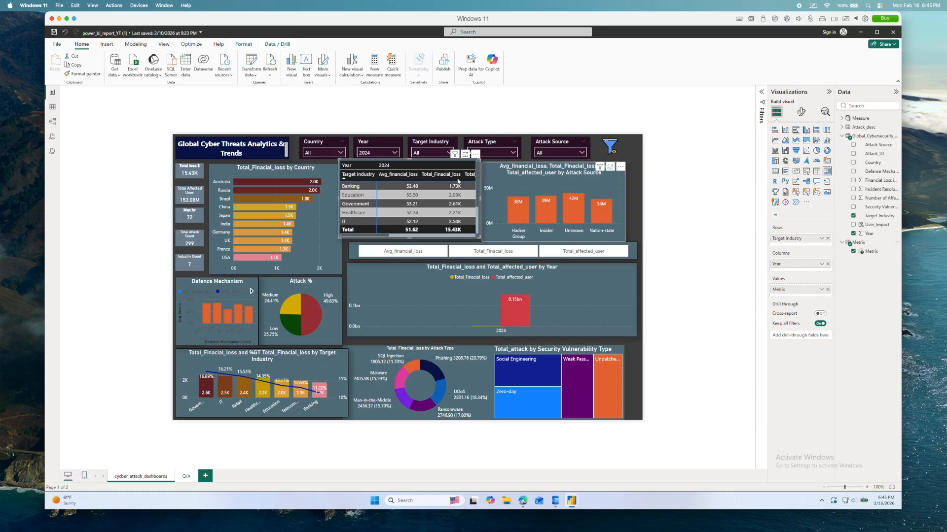
- Reset the Year slicer to All
left_click(395, 153)
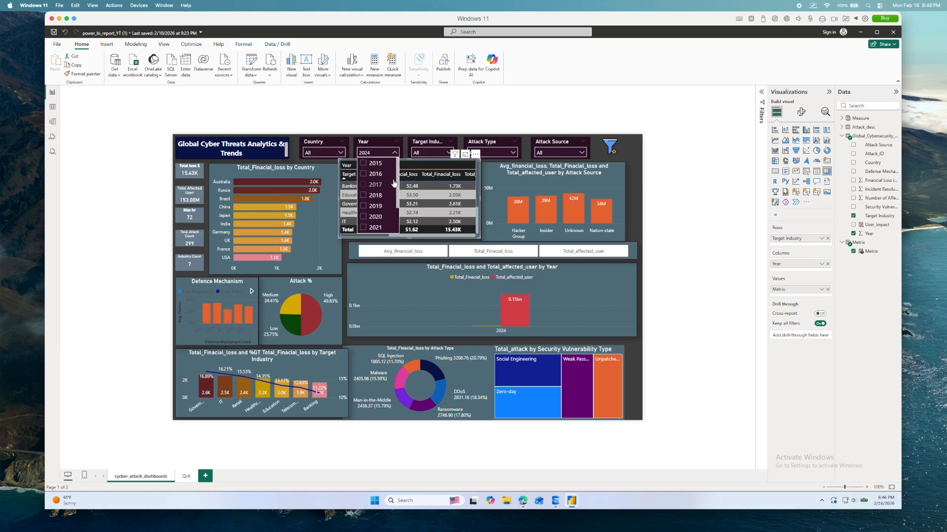
scroll(364, 166, "up", 1)
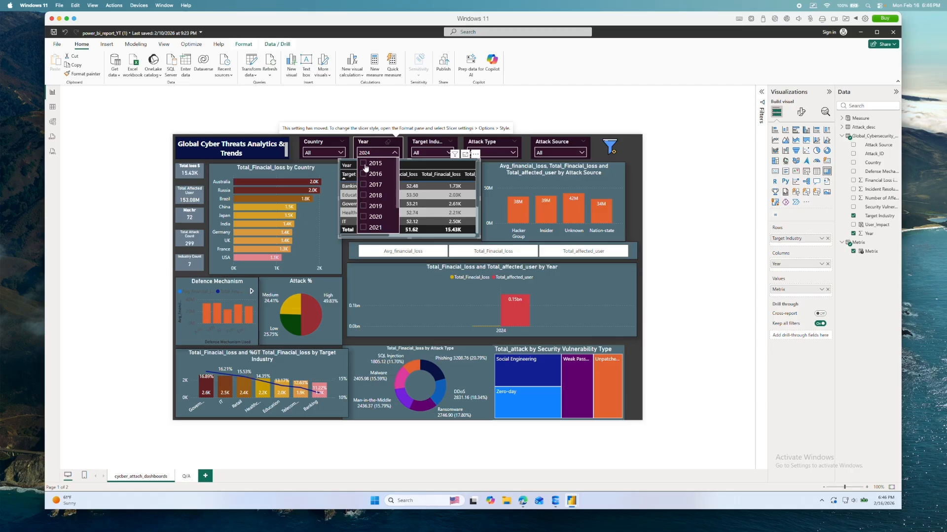
left_click(374, 195)
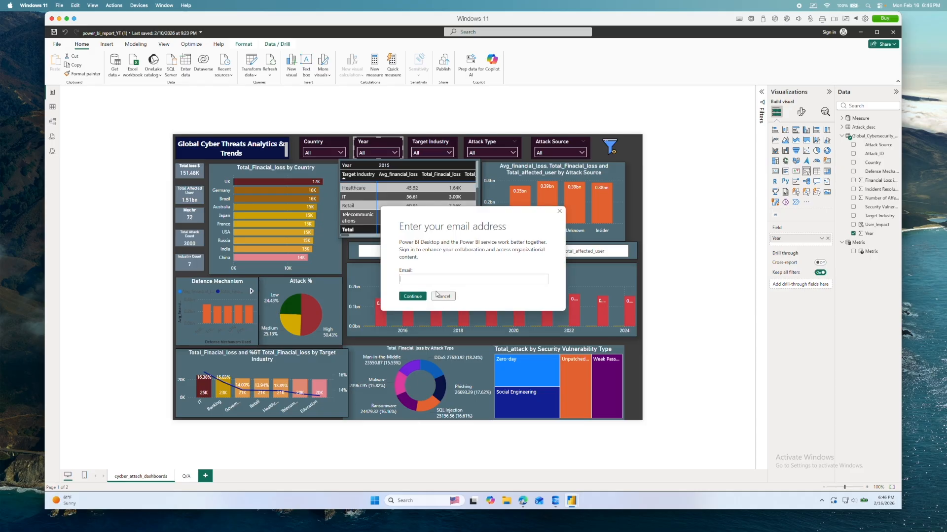
- Enter the account's email address in the Power BI sign-in dialog and continue
key("Return")
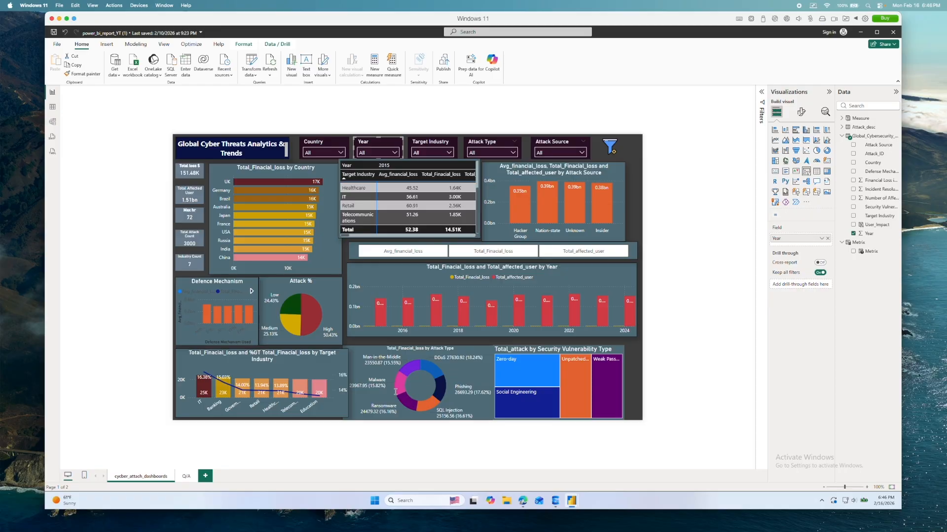